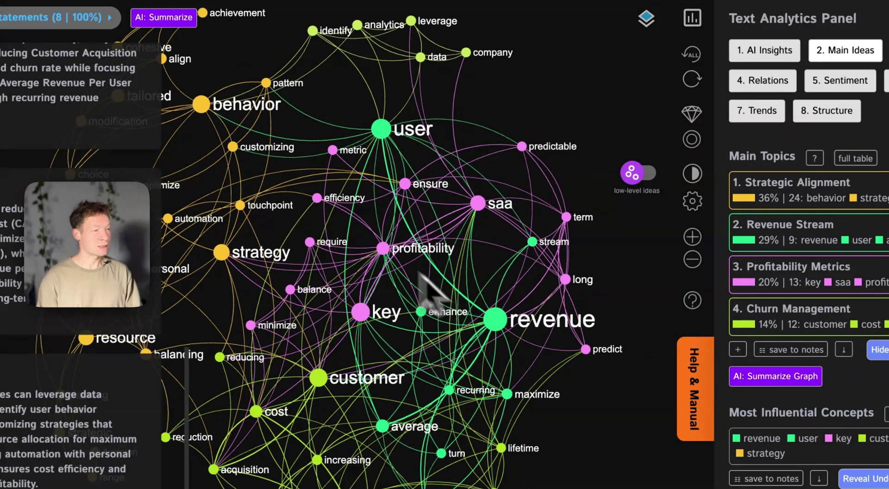
Step: Filter the graph to revenue statements, briefly add and remove 'user', then clear the filter
click(509, 332)
click(396, 141)
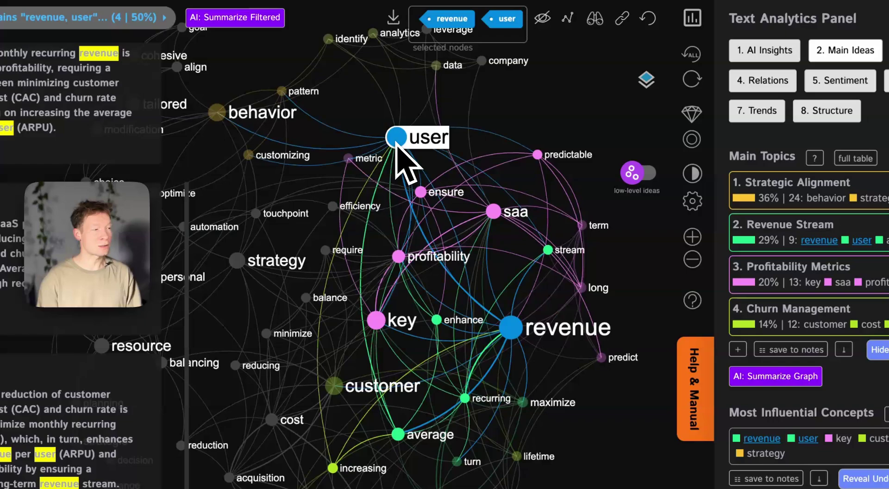
click(396, 139)
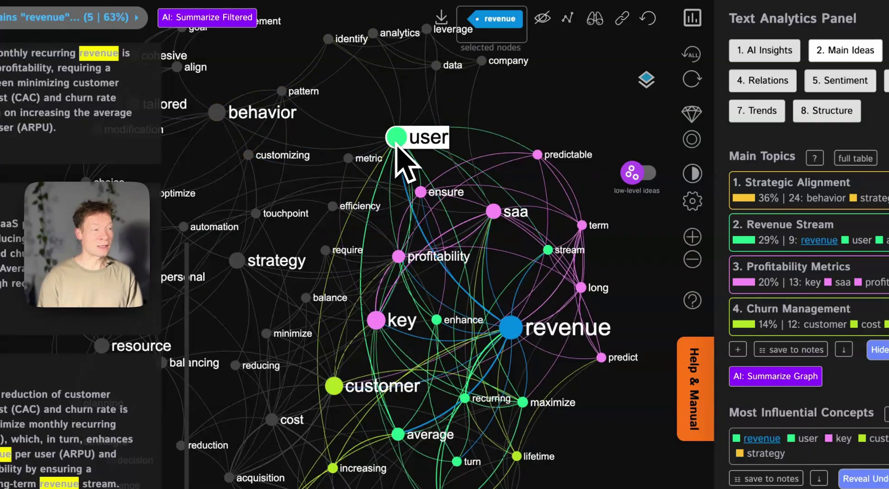
click(515, 333)
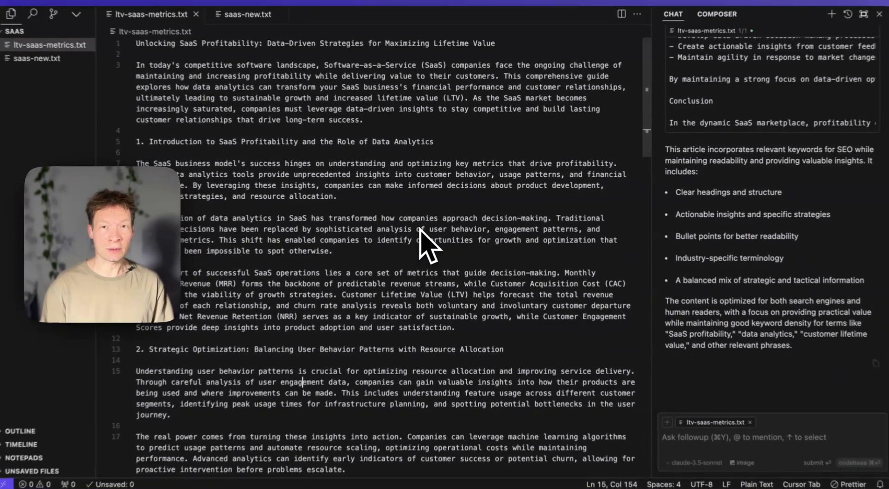
Step: Scroll through the SaaS profitability article and switch the AI side panel to Composer
scroll(417, 237, down, 10)
scroll(422, 239, down, 5)
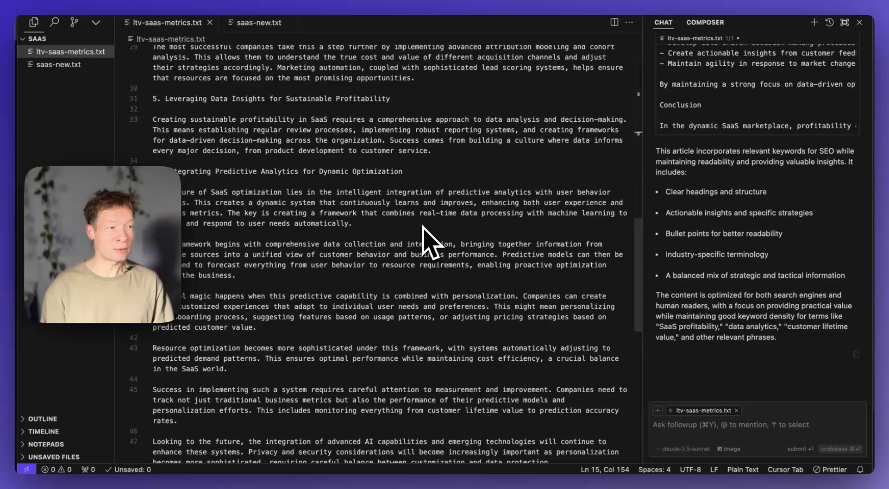
scroll(423, 239, up, 15)
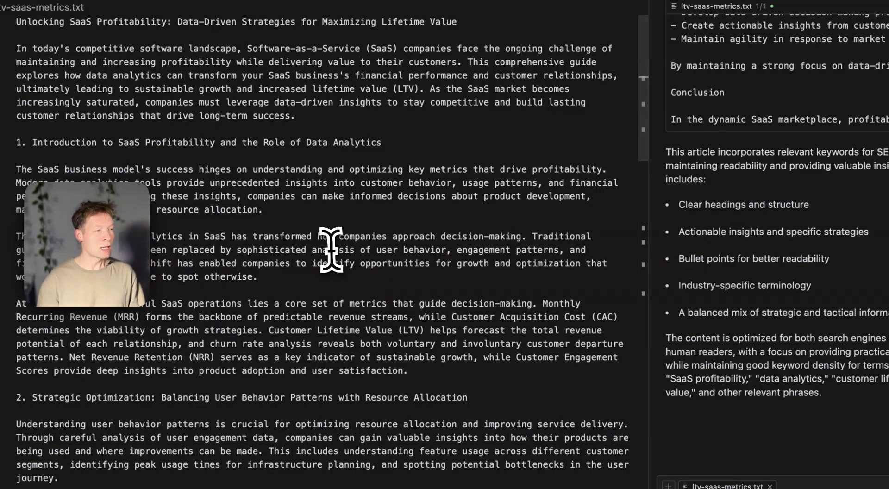
scroll(330, 250, down, 2)
scroll(330, 251, down, 10)
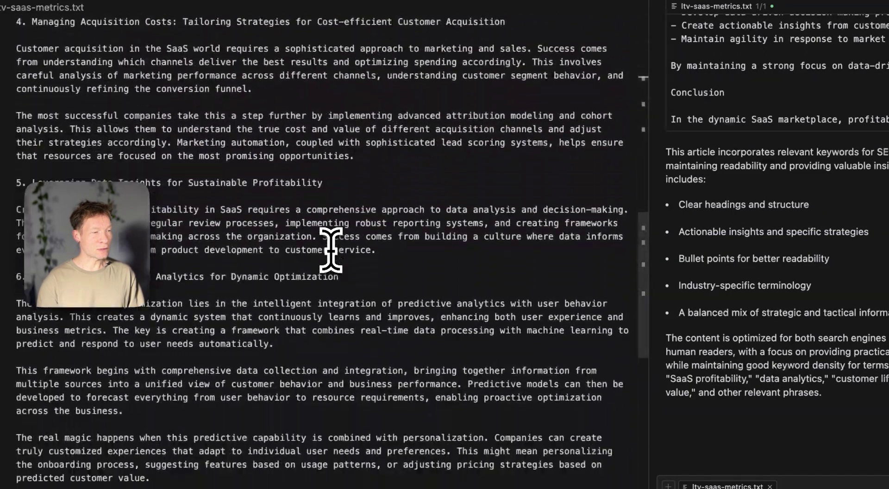
scroll(331, 250, up, 12)
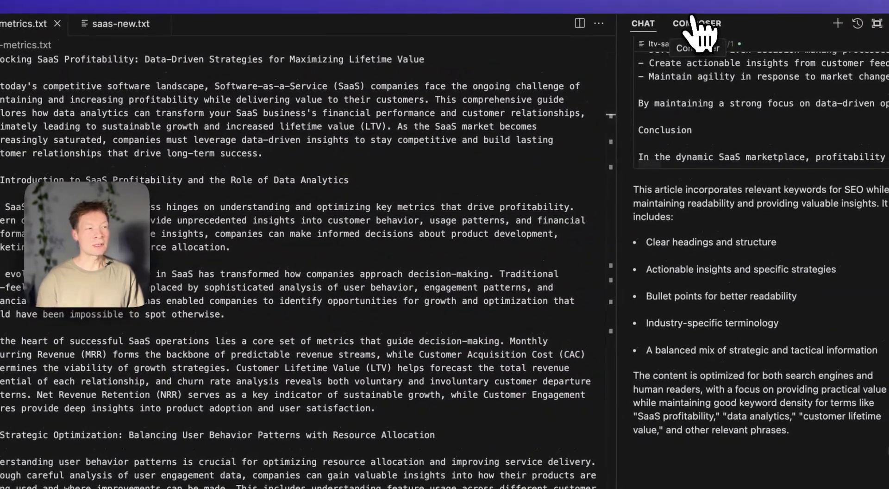
click(693, 25)
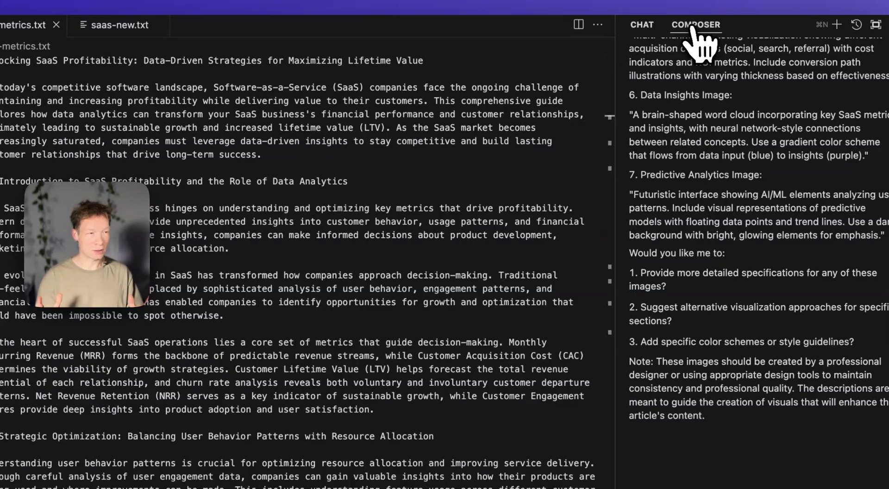
Step: Select all article text, check statements on the key concept, then deselect
key(ctrl+a)
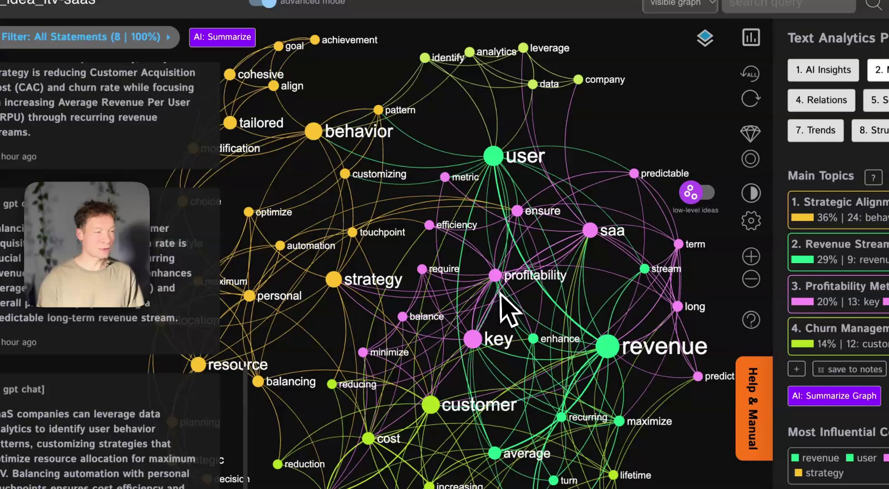
click(470, 343)
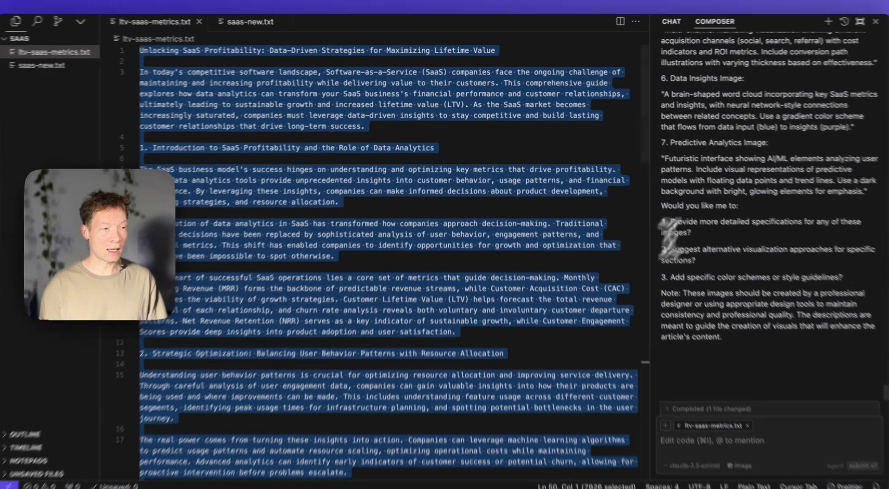
click(484, 333)
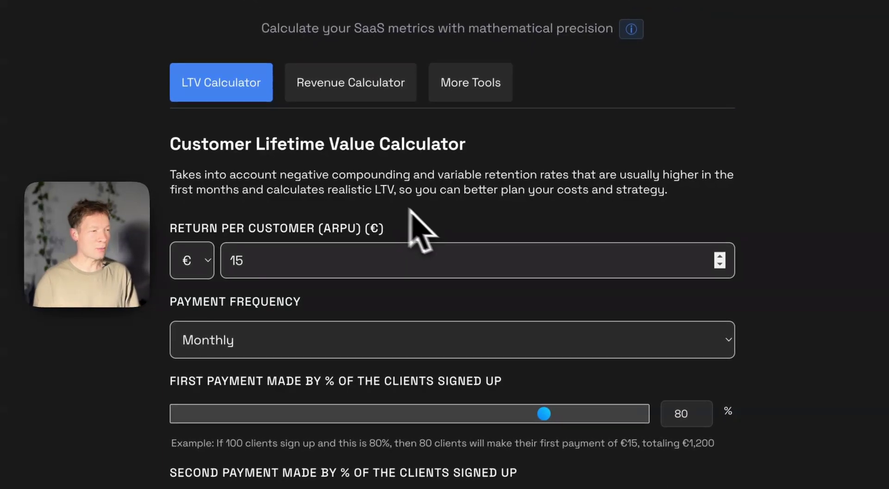
Step: Scroll the €15 ARPU LTV Calculator's payment sliders and return to the top
scroll(453, 308, down, 5)
scroll(445, 276, up, 5)
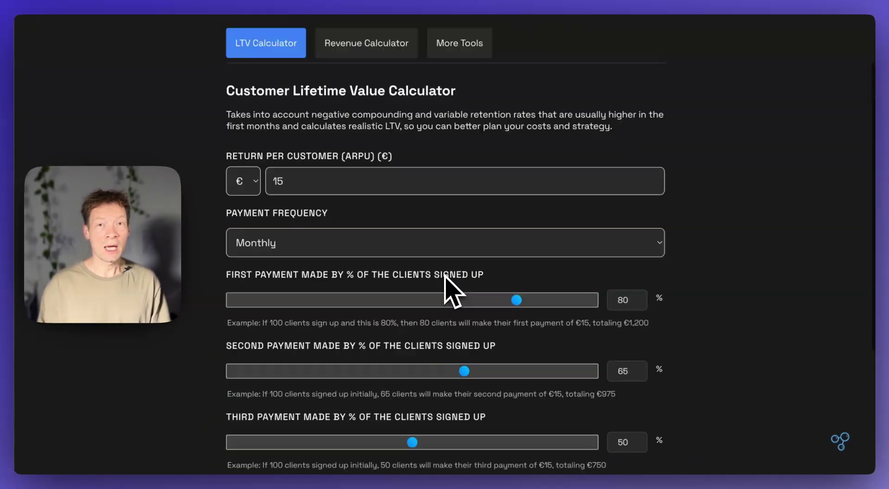
scroll(444, 276, up, 2)
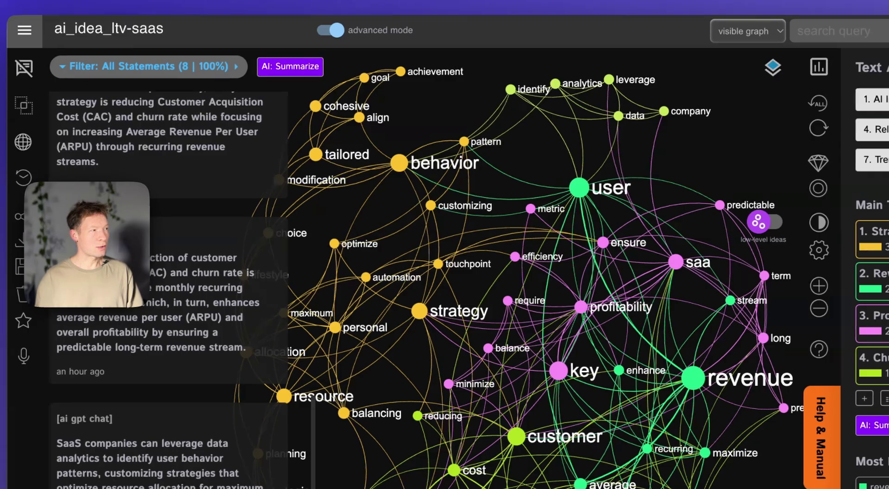
Step: Open the navigation sidebar and go to the Apps page
click(33, 31)
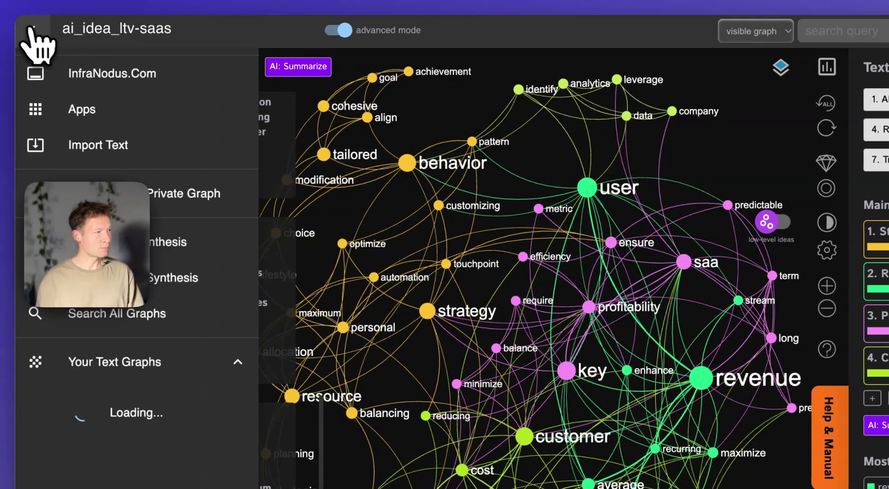
click(88, 110)
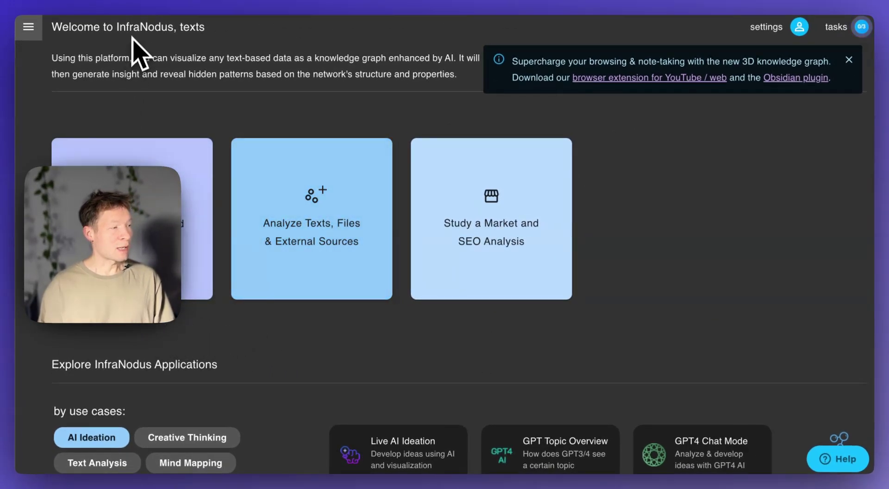
Step: Enter the topic 'saas ltv tools' and choose AI-Generated Live AI Graph Ideation
click(124, 227)
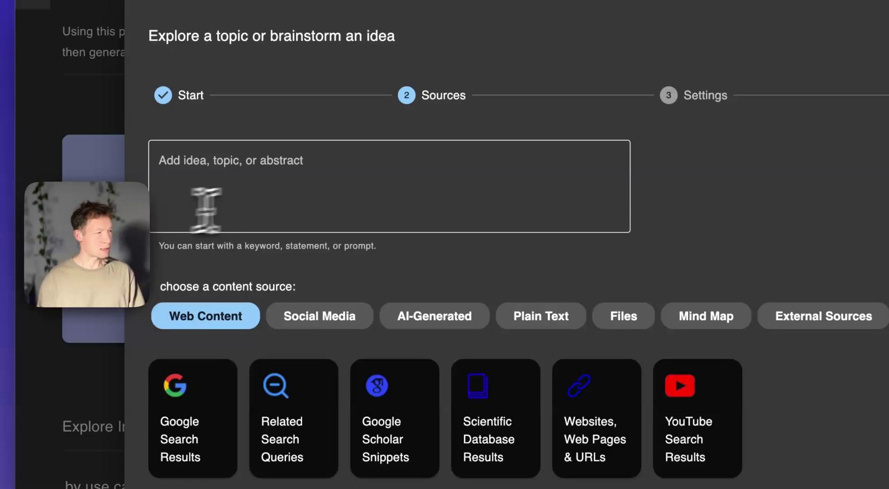
click(304, 197)
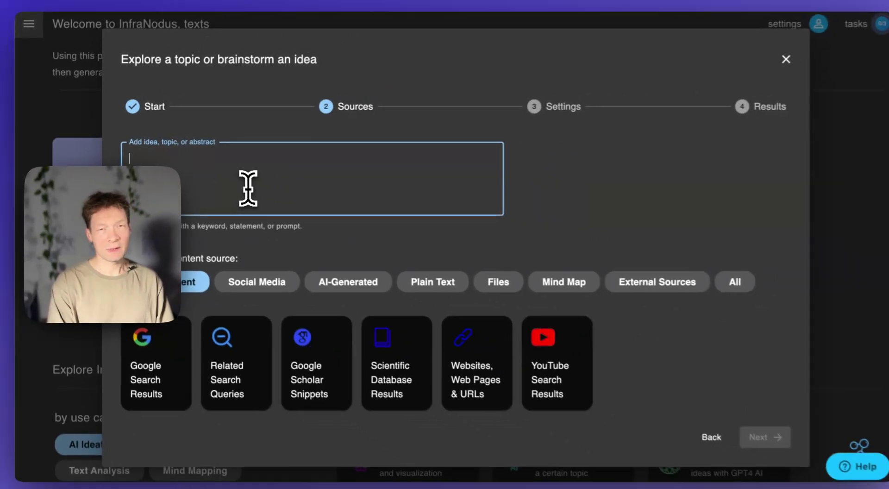
text(saas ltv tools)
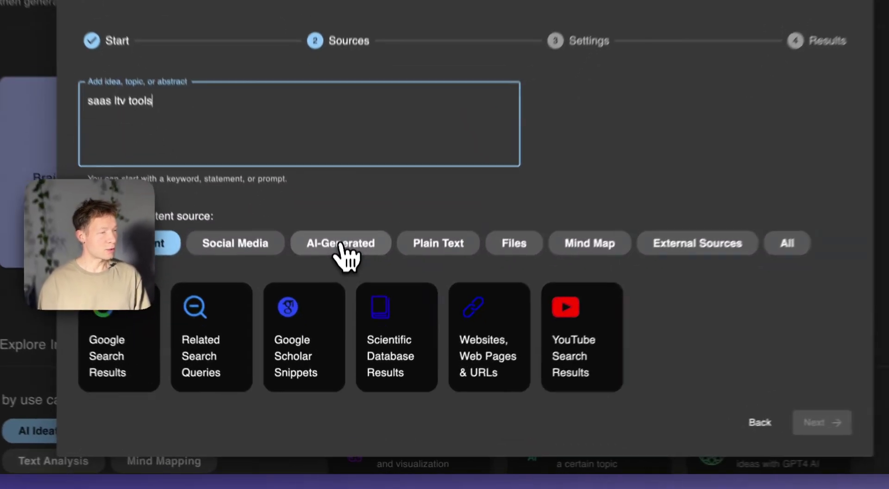
click(342, 279)
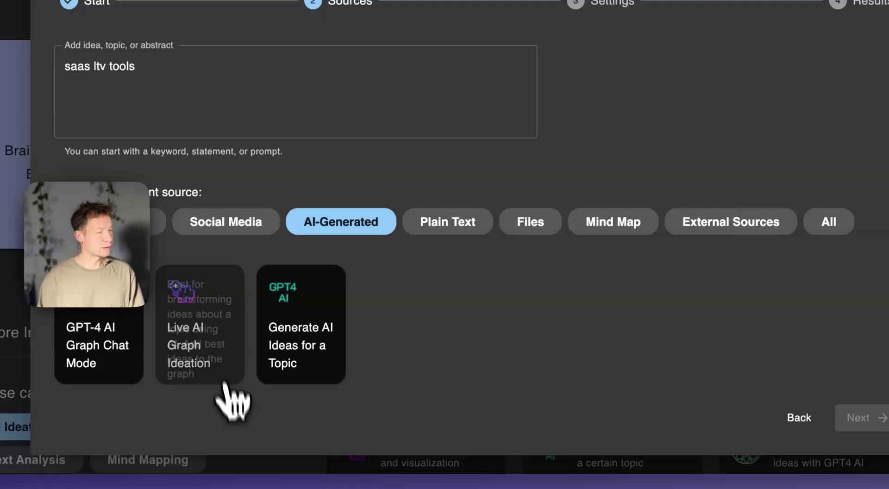
click(207, 337)
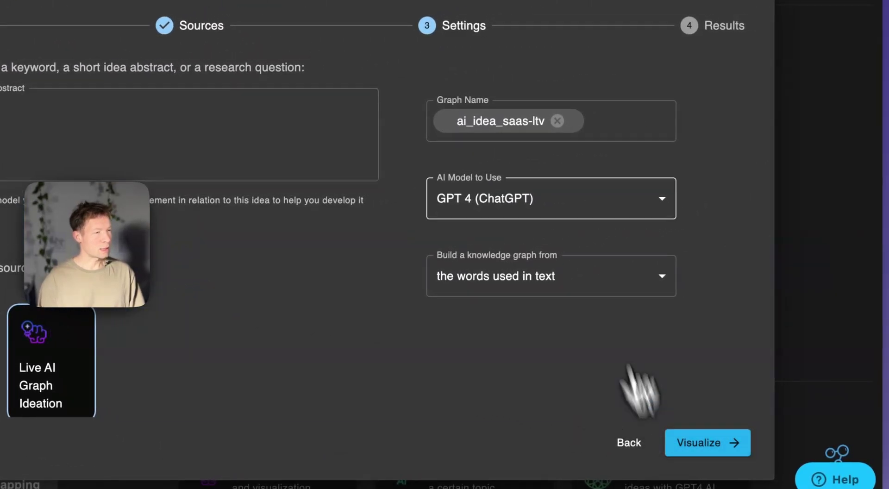
Step: Name the graph ai_idea_saas-ltv-infranodus and visualize it
click(532, 126)
text(-infranodu)
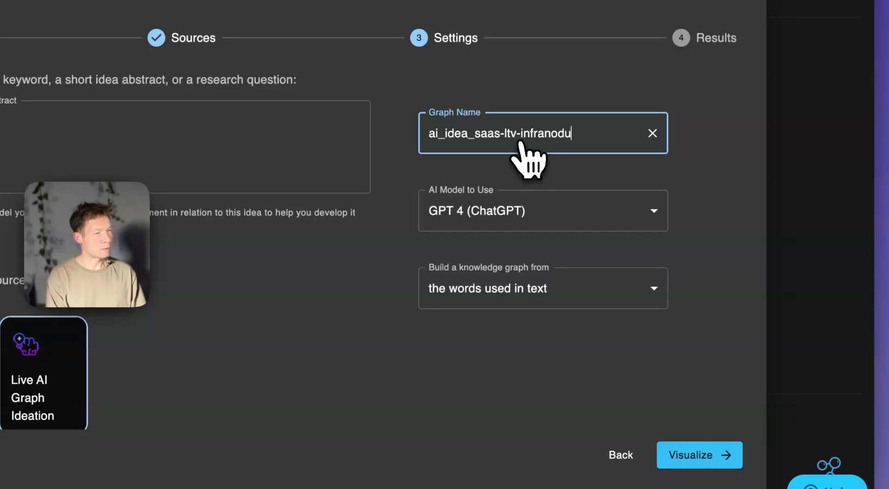
text(s)
key(Return)
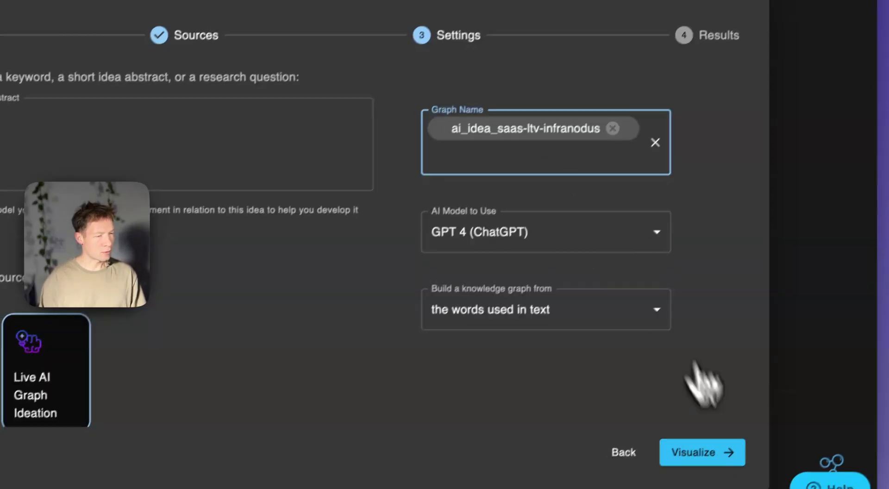
click(703, 428)
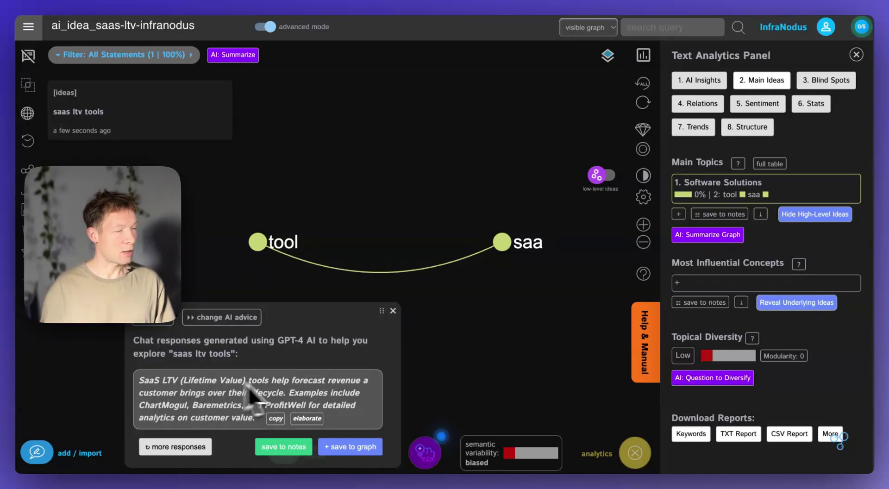
Step: Select the GPT-4 response paragraph naming ChartMogul, Baremetrics and ProfitWell
triple_click(187, 399)
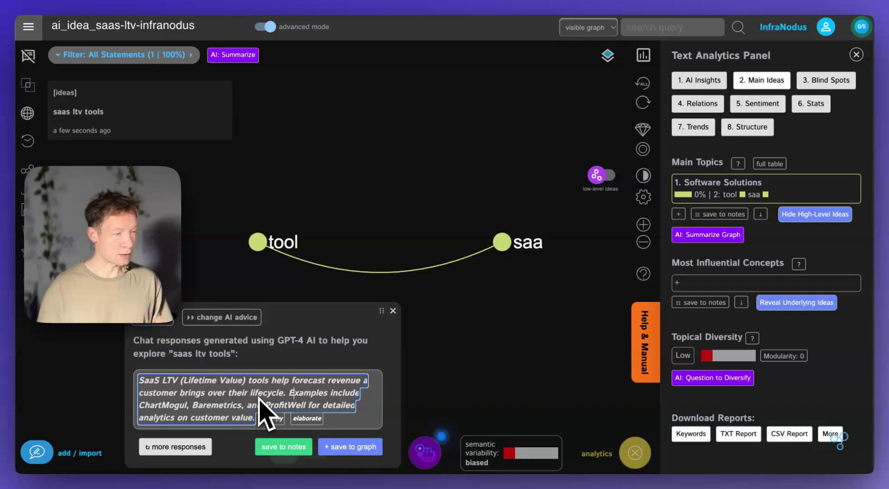
Step: Save the first AI response, request alternatives, and save another response to the graph
click(344, 447)
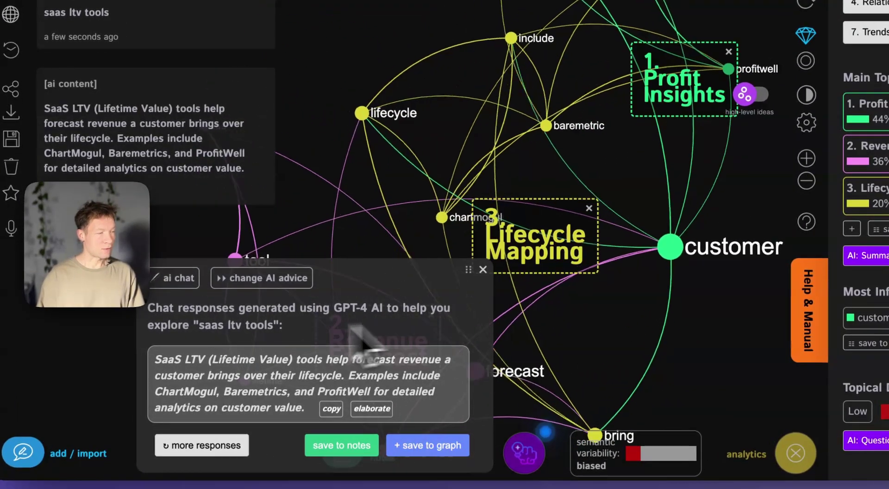
click(218, 448)
click(218, 448)
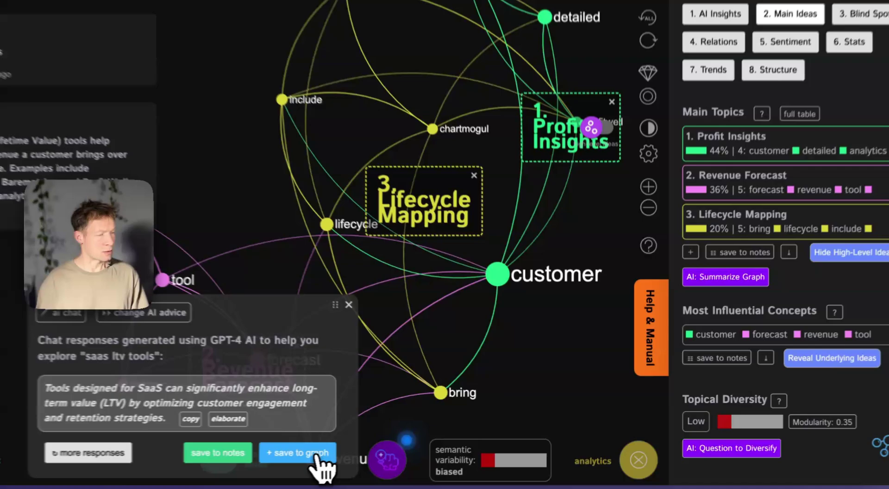
click(364, 445)
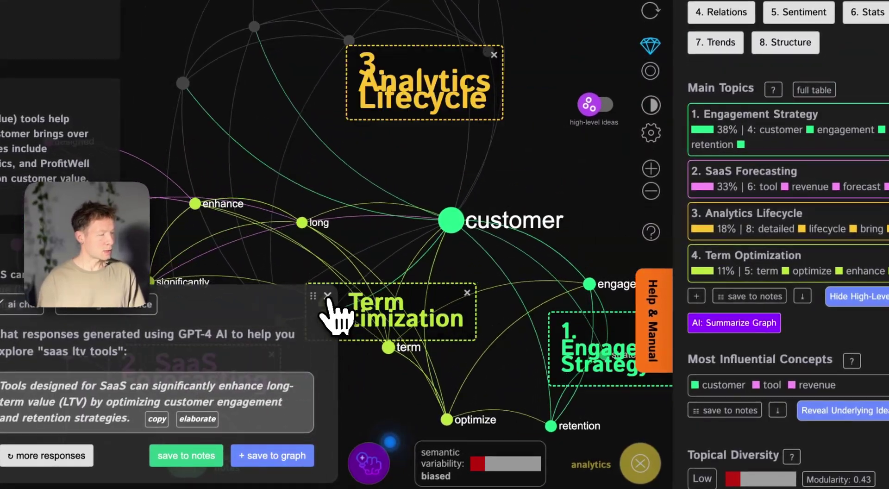
Step: Close the responses panel and request a question bridging Term Optimization and Analytics Lifecycle
click(327, 296)
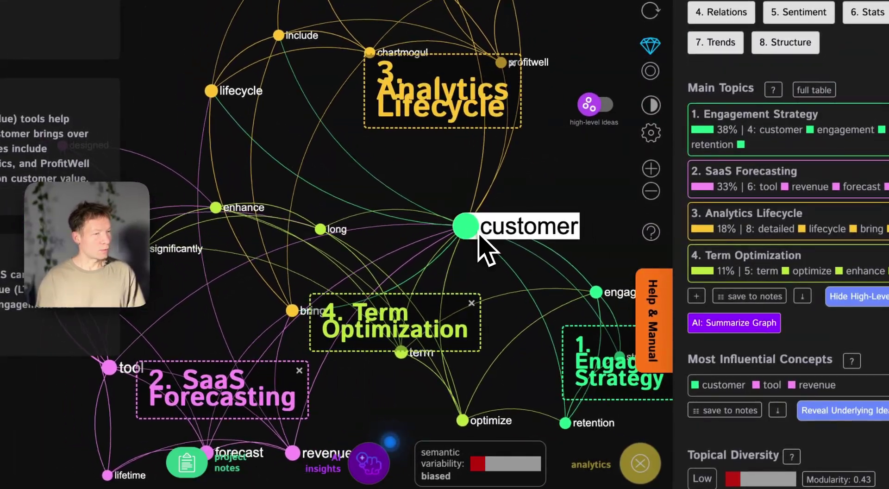
scroll(765, 235, up, 1)
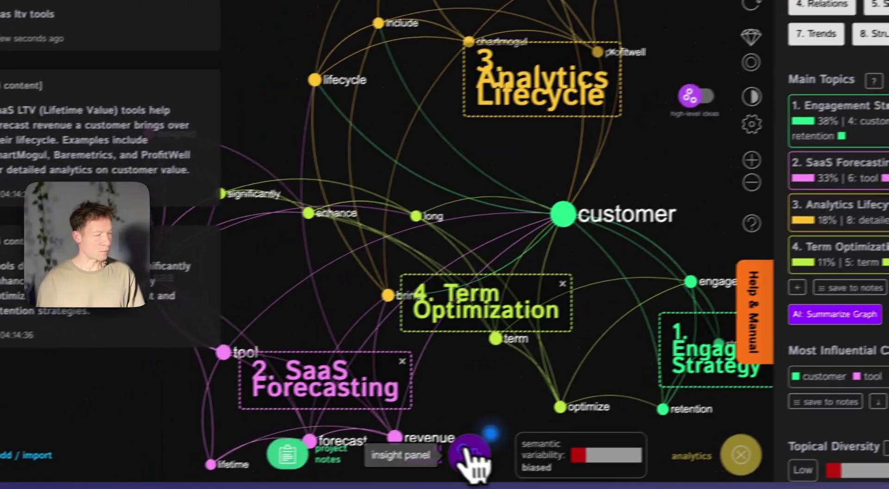
click(330, 484)
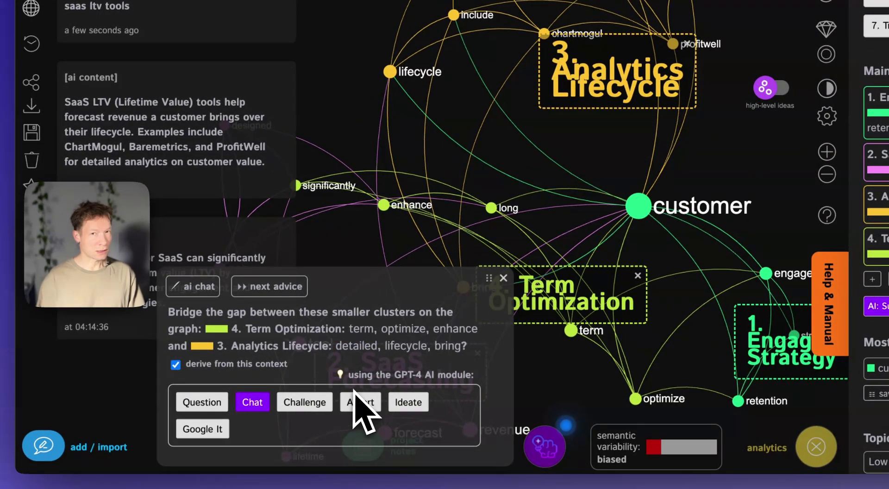
Step: Generate chat answers to the gap question, add one to the graph, and close the chat
click(251, 402)
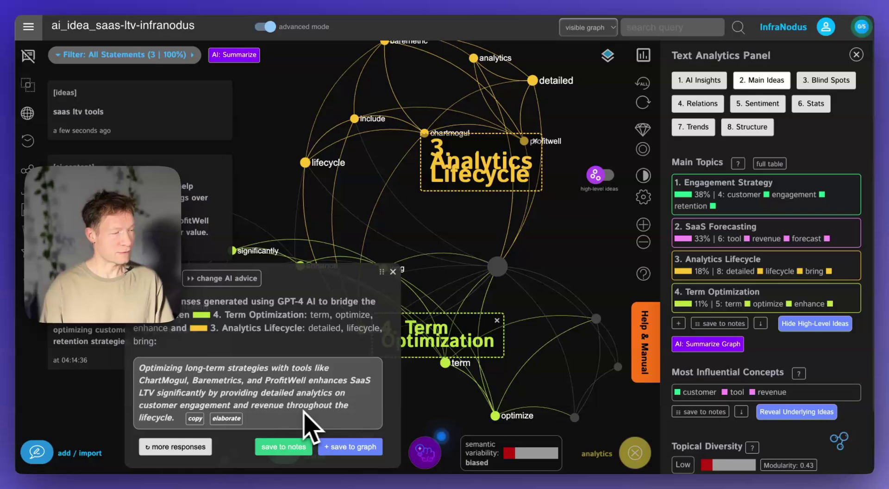
click(341, 447)
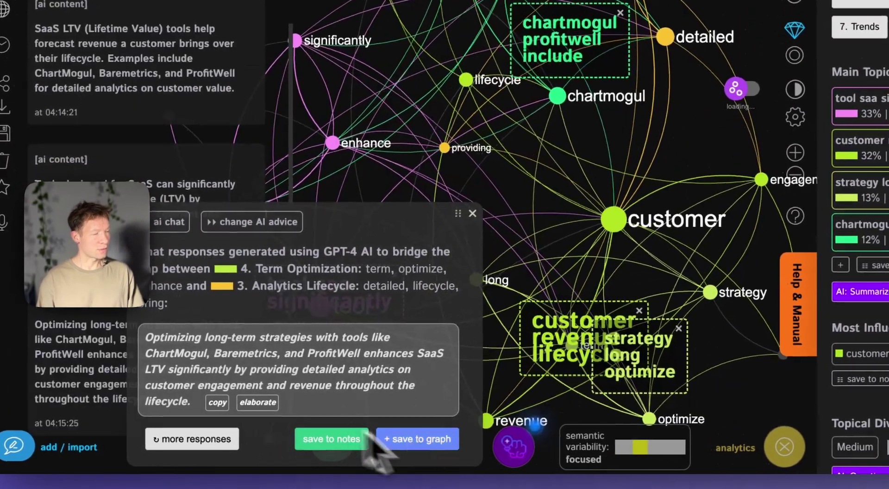
click(473, 212)
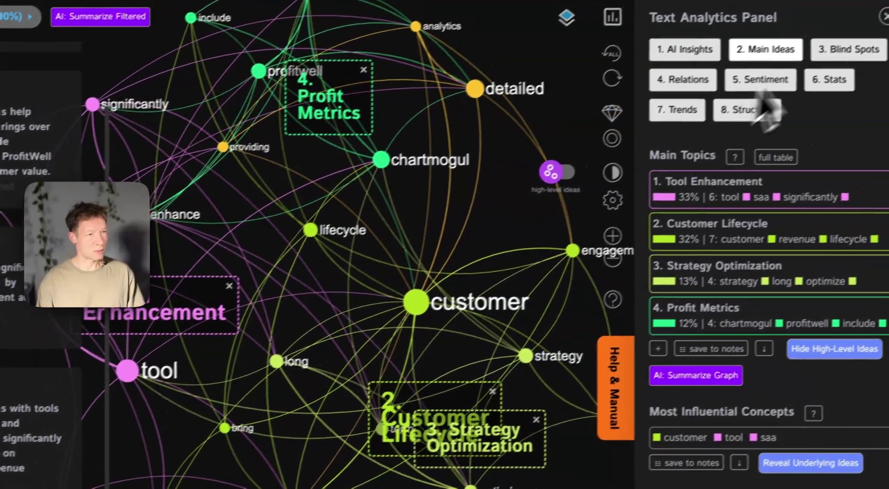
Step: Highlight the Profit Metrics–Strategy Optimization blind spot, get an elaborated chat answer, save it to notes
click(853, 44)
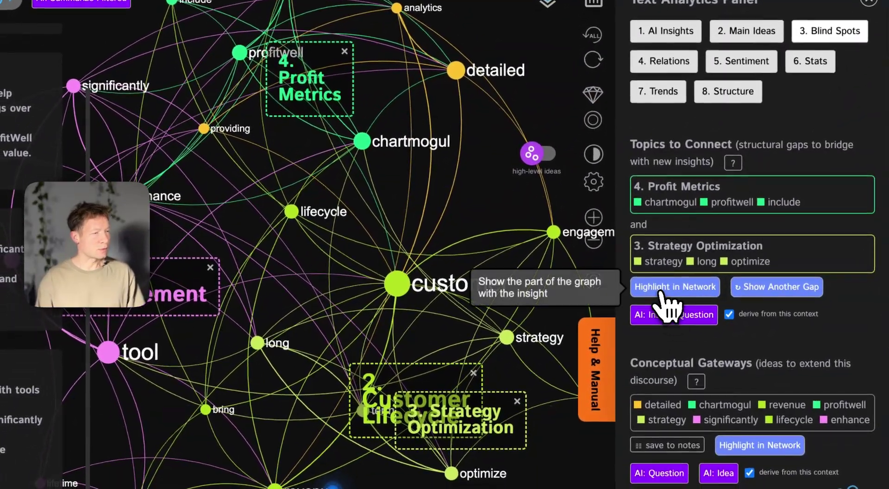
click(644, 324)
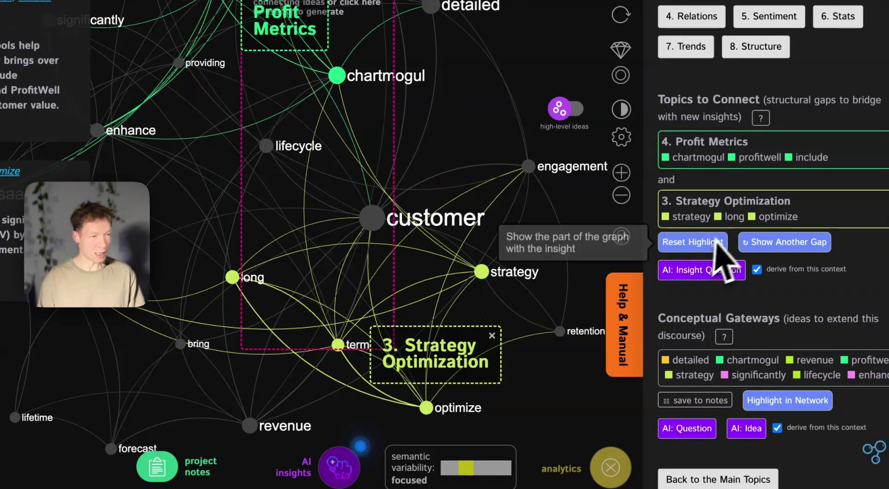
click(683, 272)
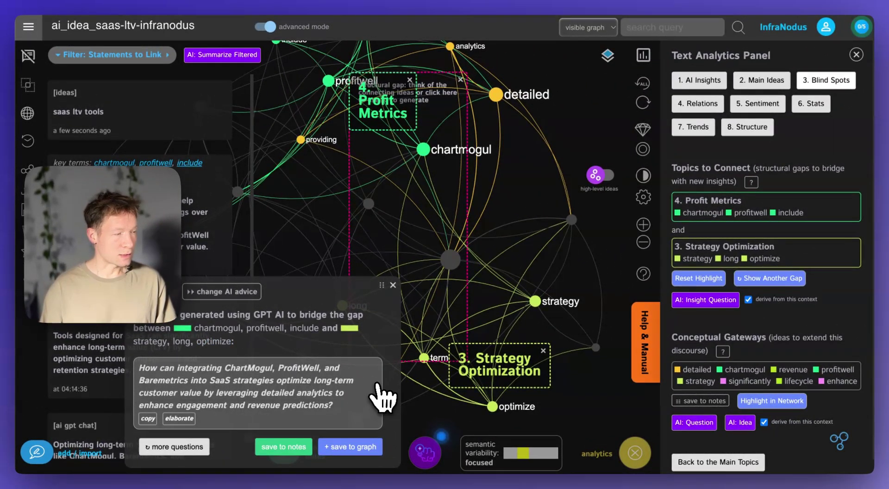
click(179, 419)
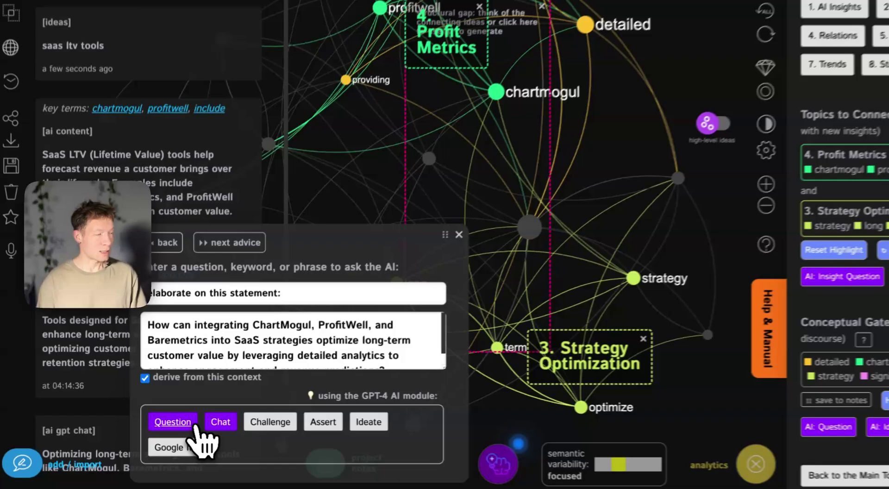
click(233, 422)
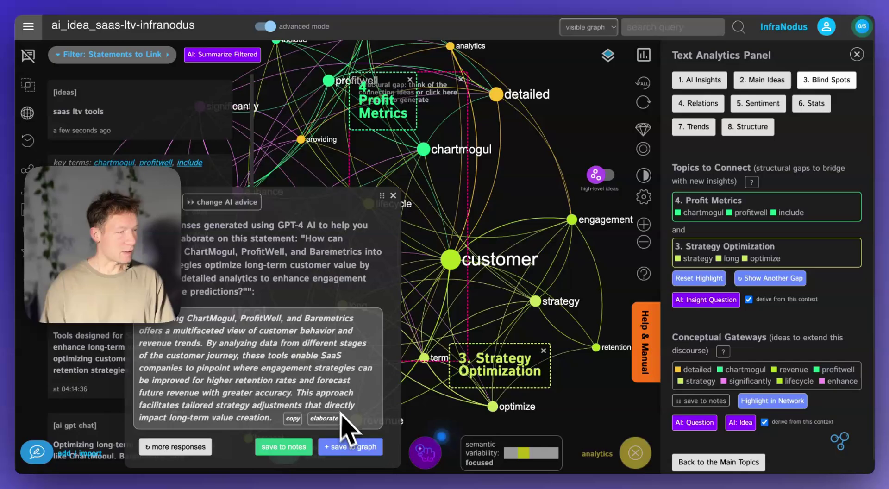
click(351, 447)
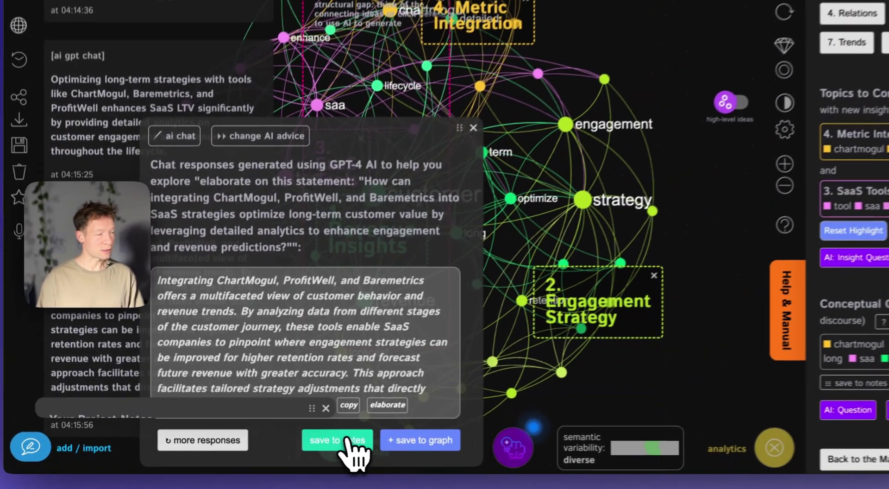
Step: Check the project notes, then dismiss the notification and close the answer panel
click(292, 447)
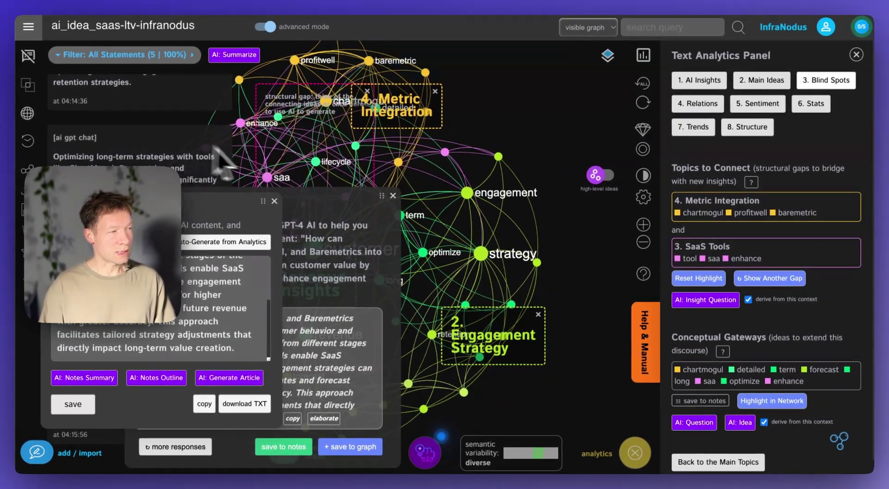
click(274, 220)
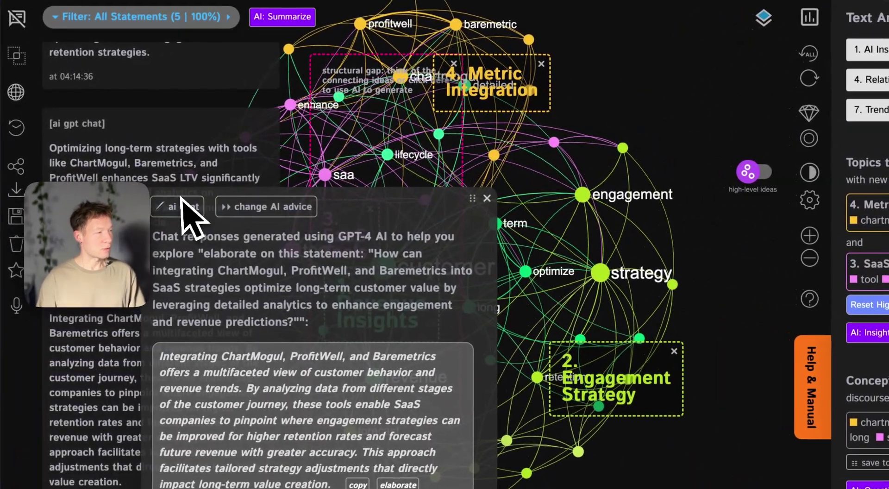
right_click(175, 192)
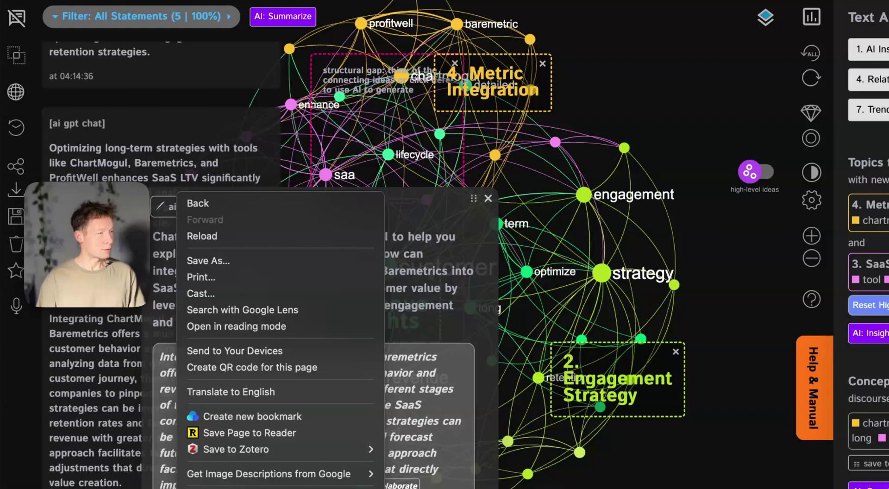
click(346, 183)
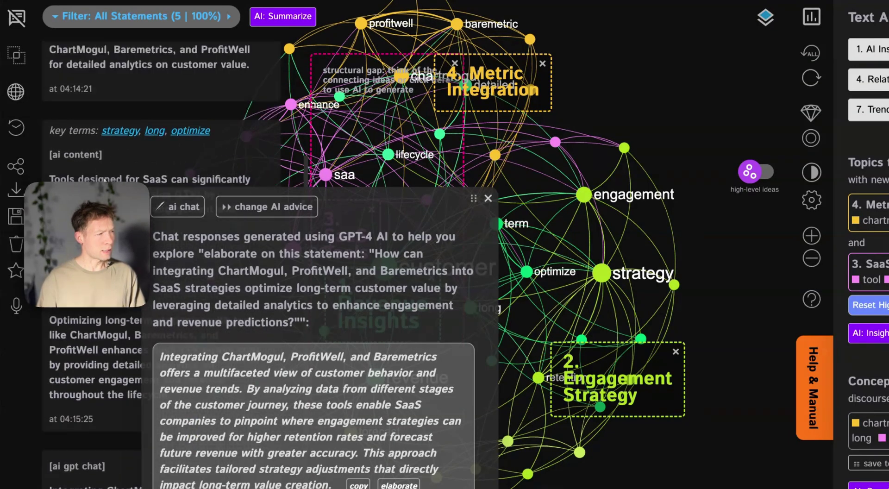
drag(482, 204, 454, 306)
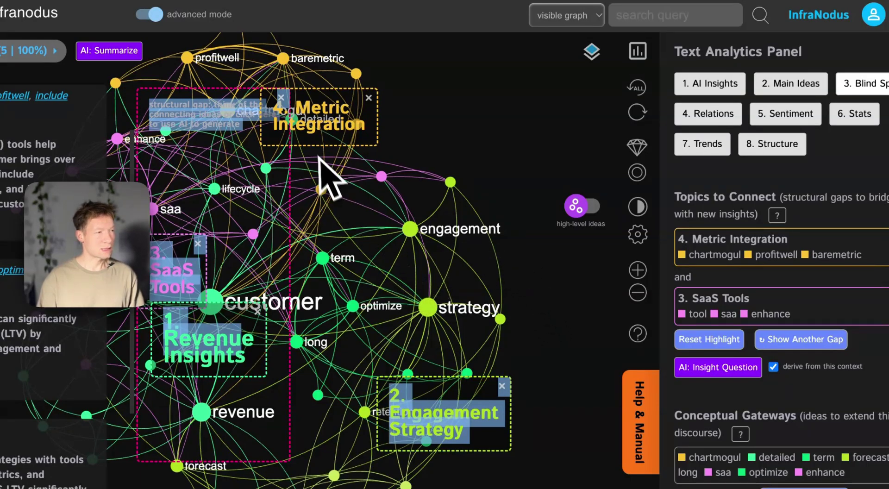
Step: Explore the Metric Integration cluster and switch to the Customer Analytics–Metric Integration gap
click(337, 124)
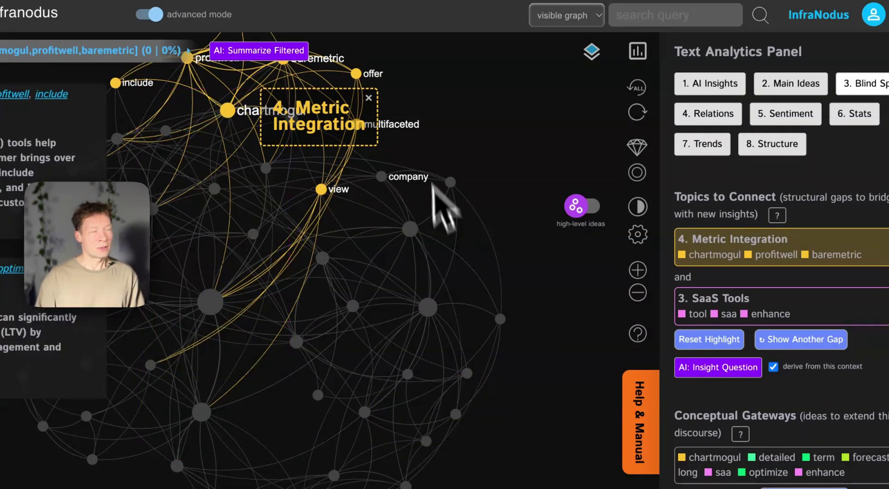
click(521, 342)
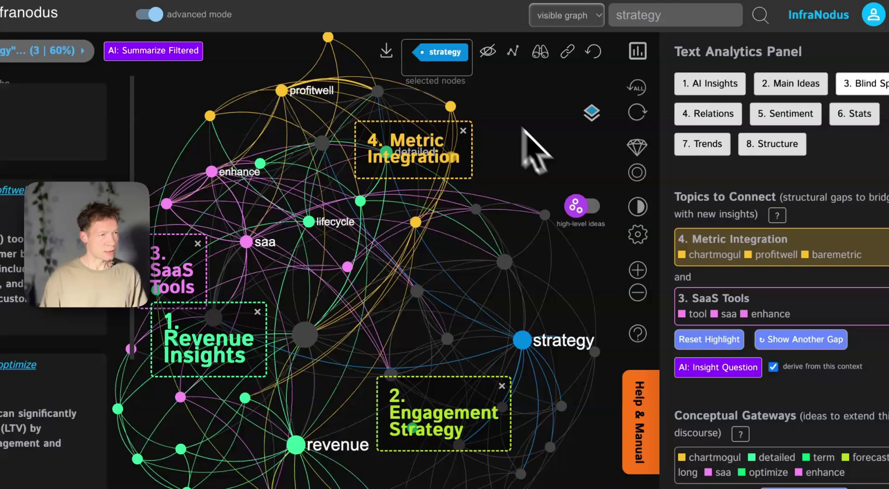
click(593, 51)
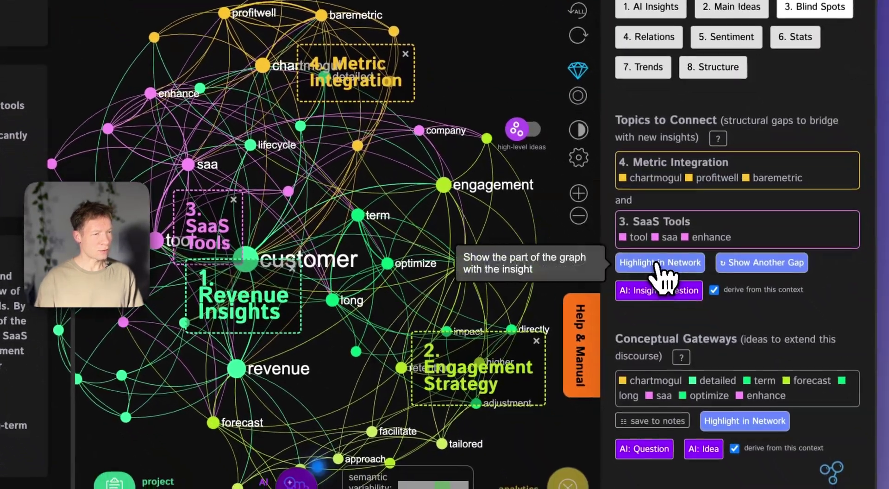
click(718, 339)
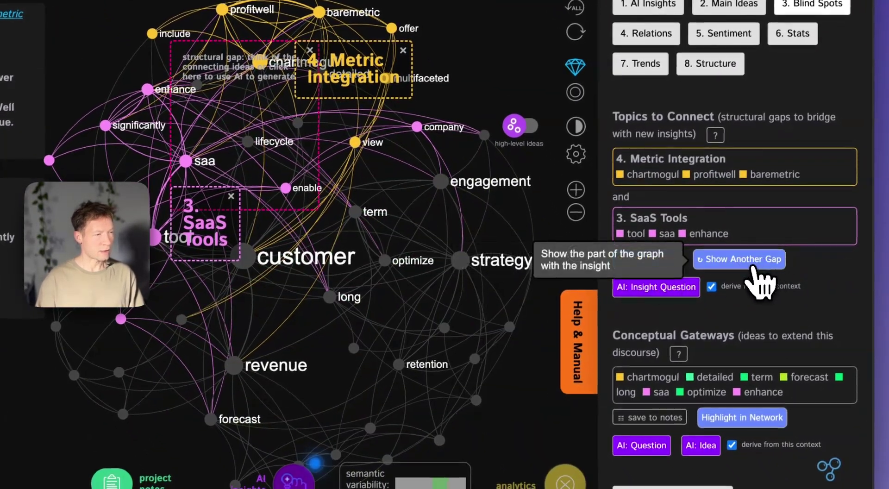
click(753, 264)
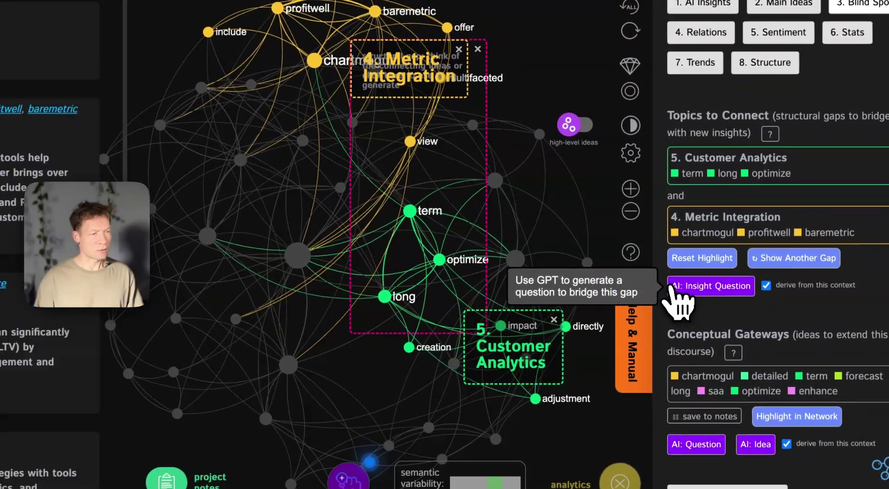
Step: Generate and elaborate a chat answer for this gap, save it, and review it in notes
click(674, 287)
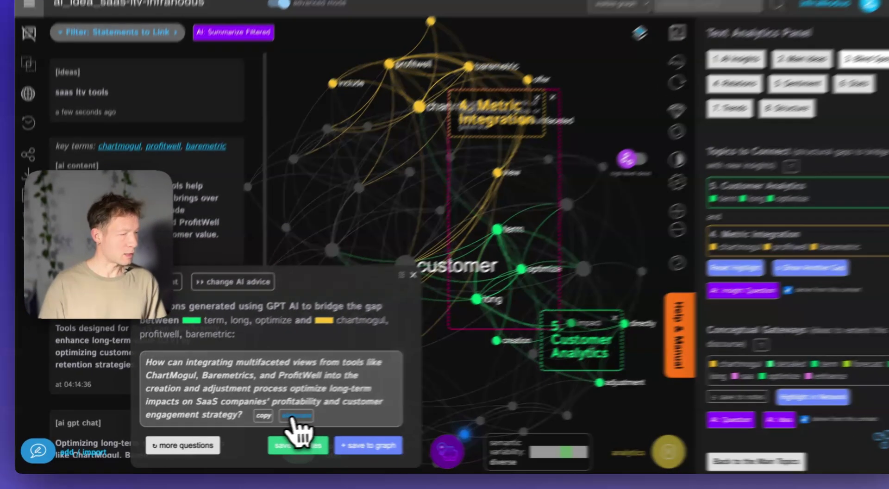
click(280, 417)
click(253, 408)
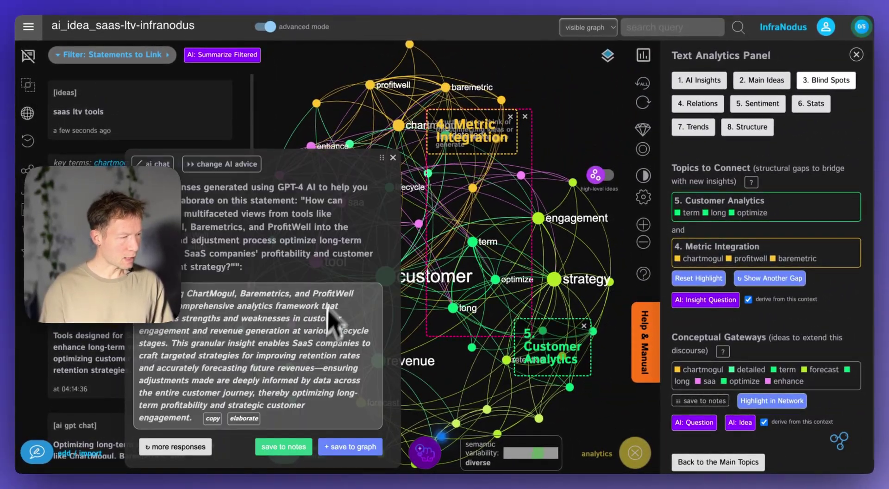
click(360, 447)
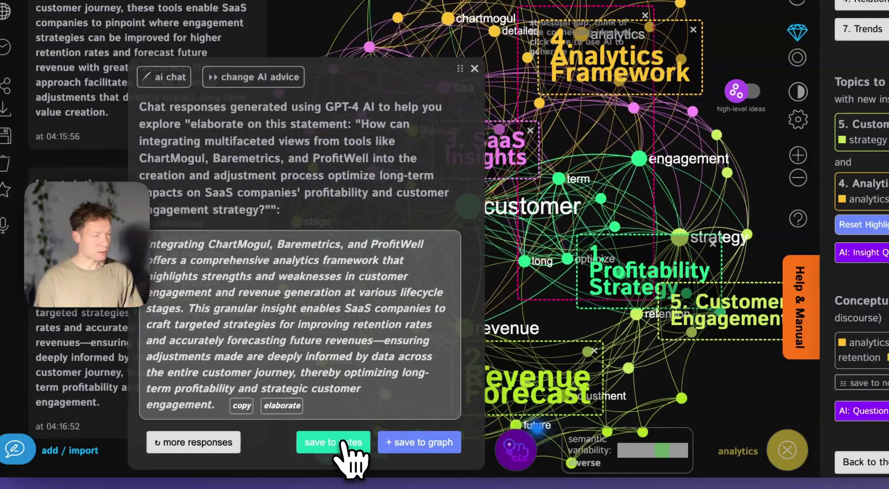
click(352, 445)
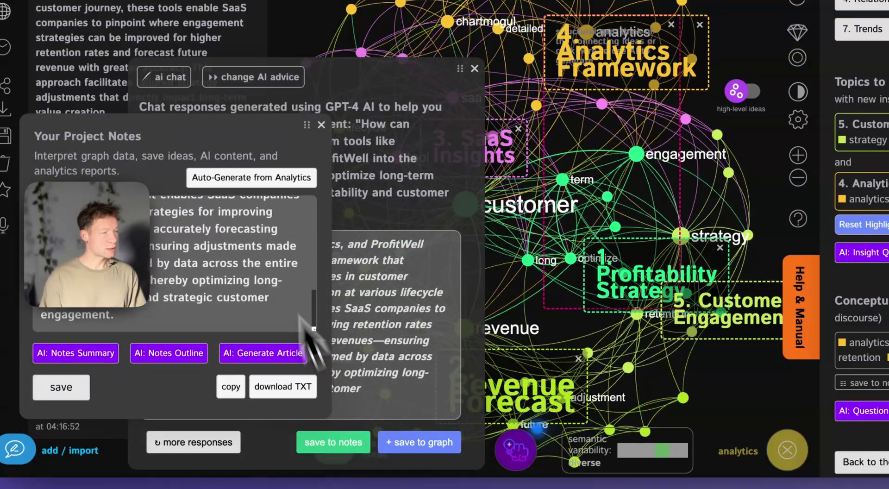
scroll(242, 281, up, 5)
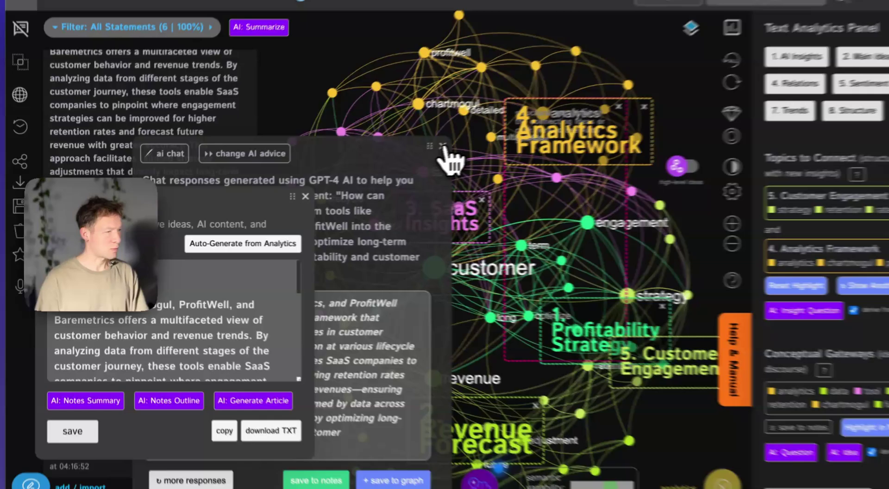
click(393, 157)
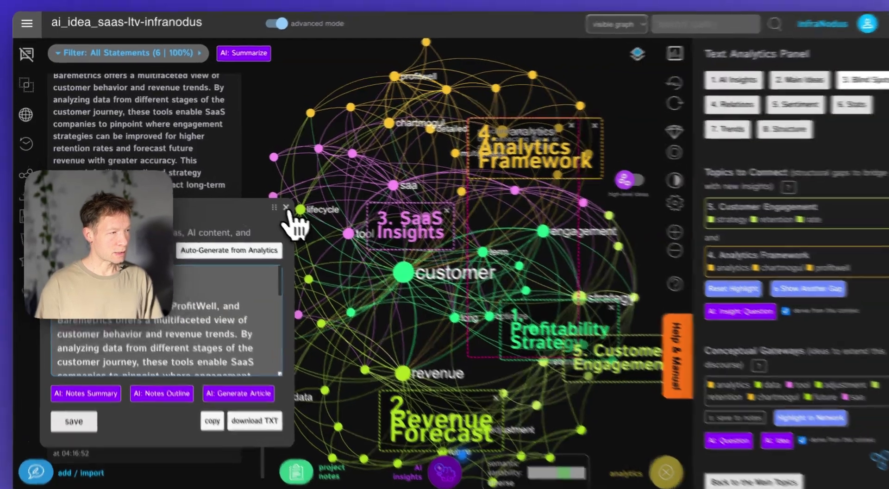
Step: Close the notes, generate an AI summary of all statements, and copy it
click(274, 201)
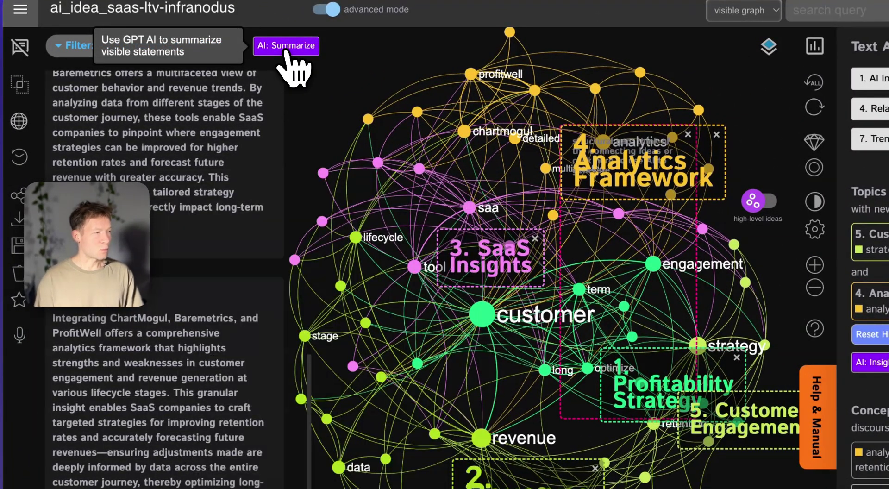
click(285, 46)
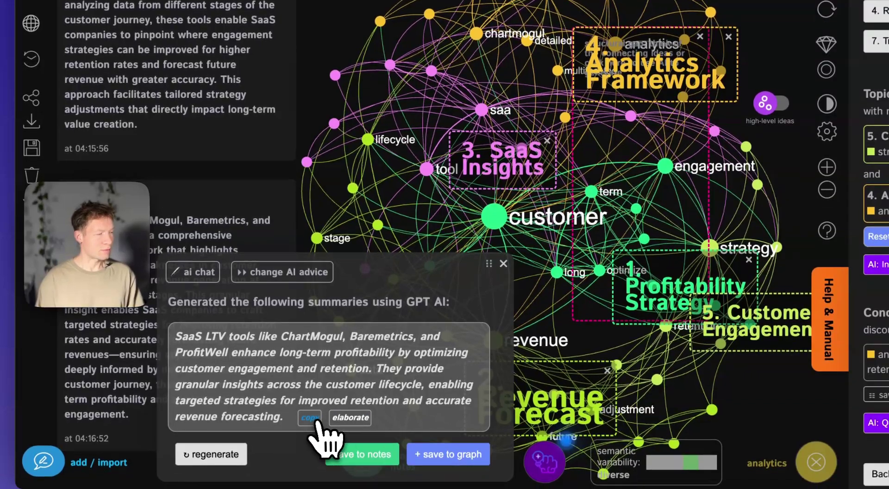
click(310, 429)
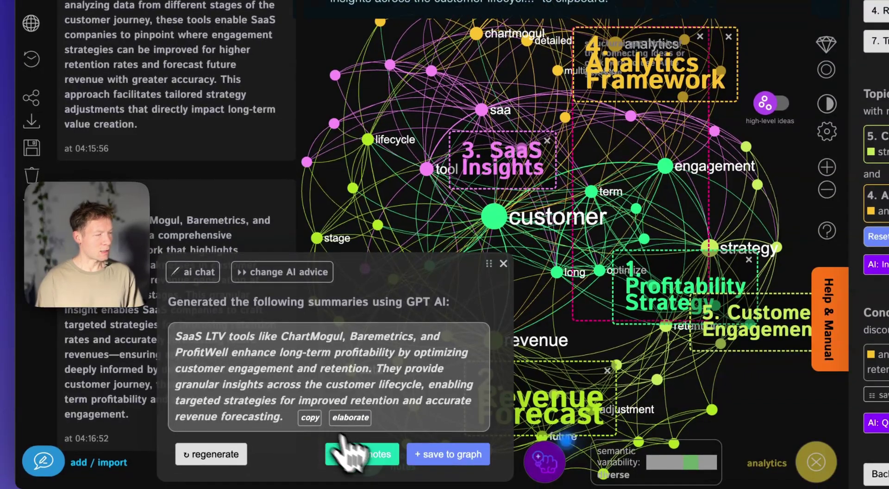
click(366, 460)
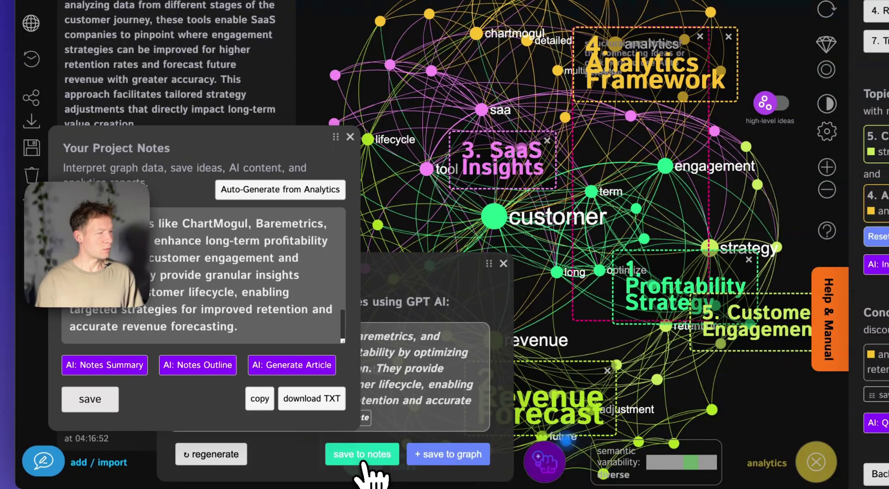
Step: Paste the summary at the very top of the project notes
triple_click(245, 327)
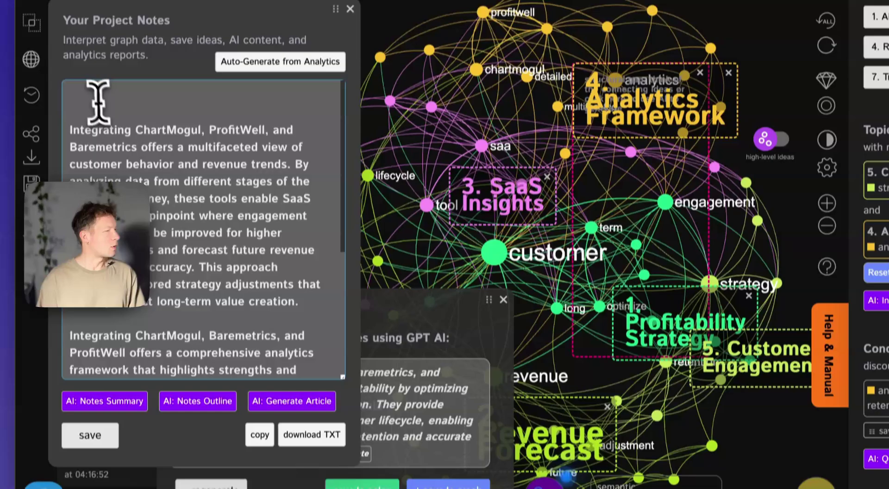
click(98, 102)
key(ctrl+v)
scroll(264, 287, down, 10)
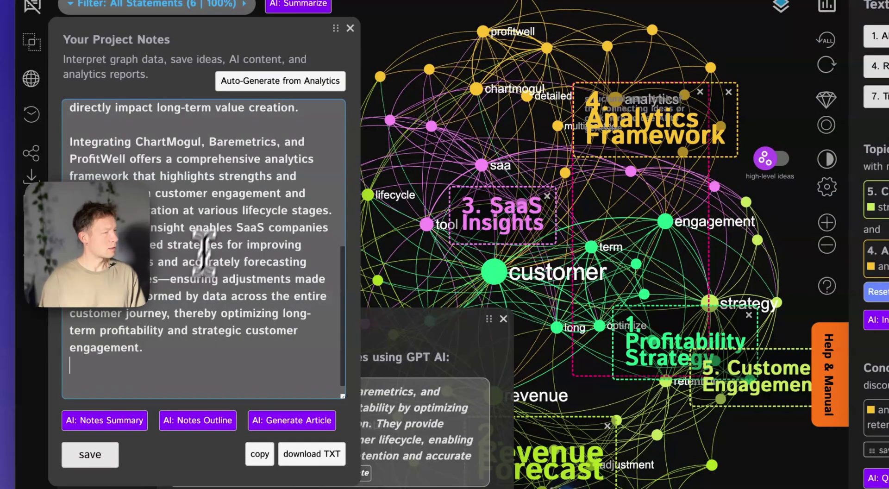
scroll(204, 250, up, 10)
scroll(307, 69, up, 2)
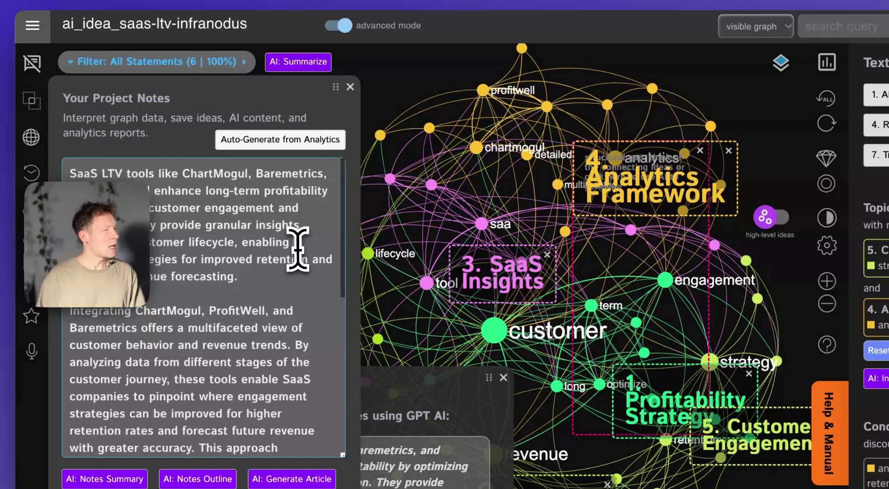
click(297, 248)
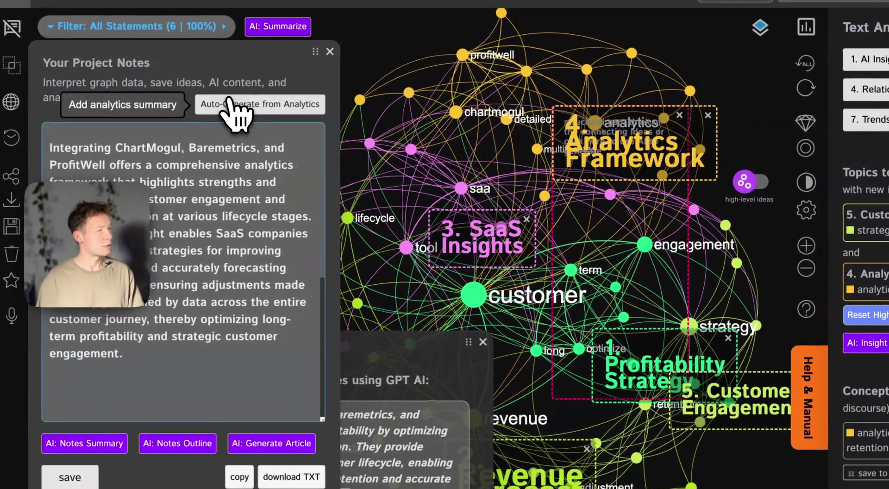
click(245, 115)
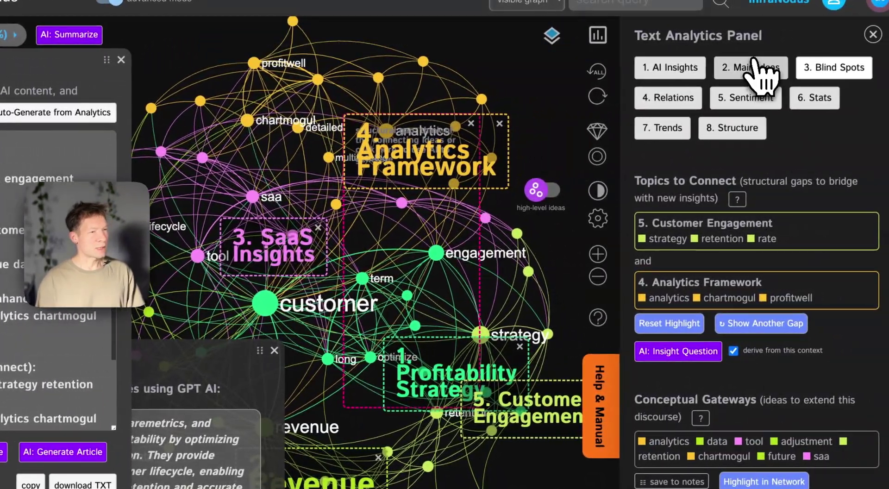
click(754, 65)
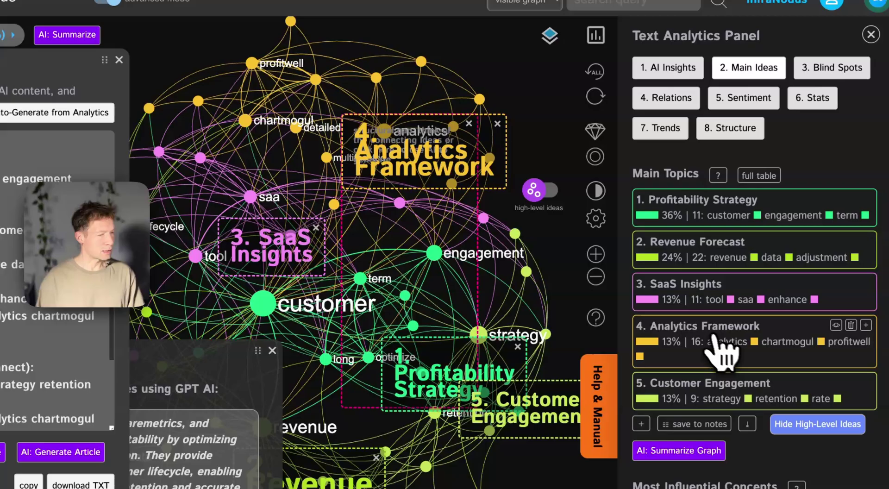
scroll(705, 284, down, 3)
scroll(685, 296, down, 3)
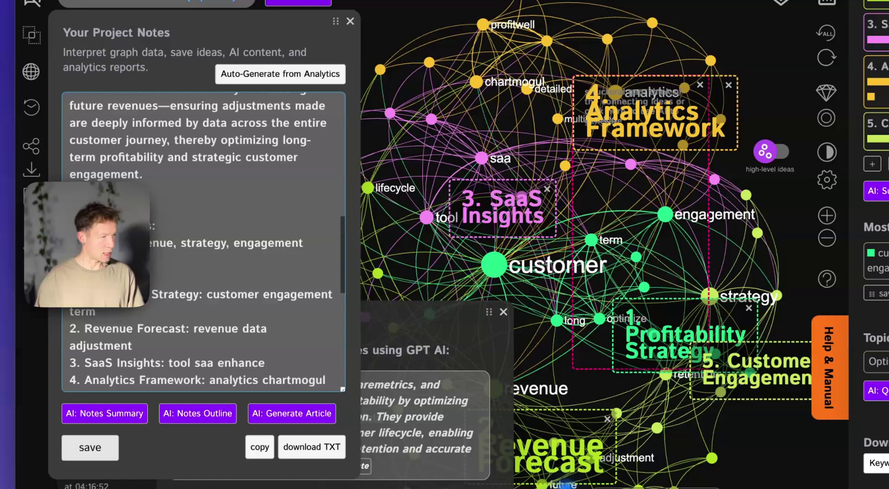
scroll(214, 213, up, 5)
scroll(214, 213, down, 3)
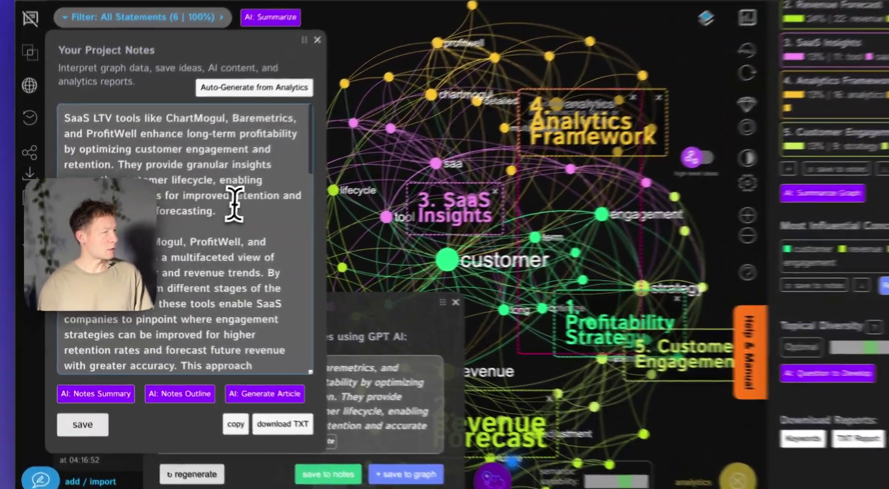
drag(185, 217, 62, 144)
click(123, 168)
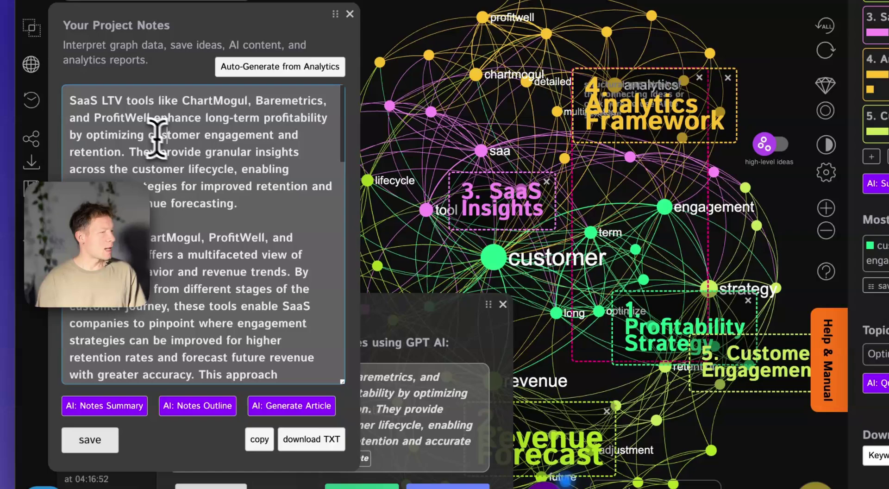
scroll(167, 260, down, 5)
scroll(210, 254, down, 5)
drag(176, 361, 151, 204)
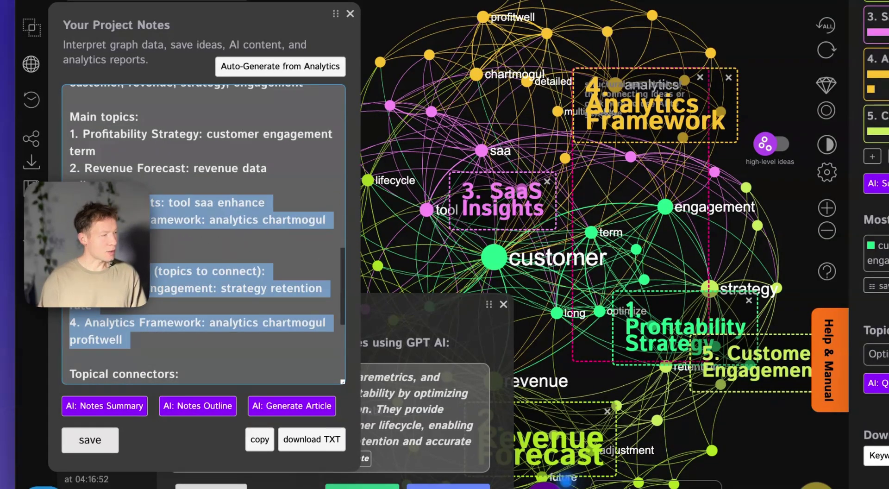
click(151, 240)
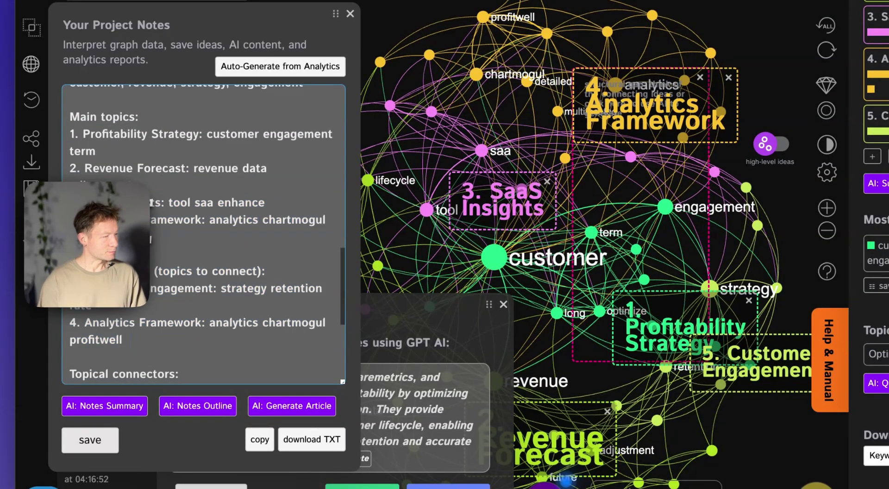
Step: Generate an AI outline from the project notes, retitled 'Maximizing SaaS Profitability' without 'Long-Term'
click(203, 412)
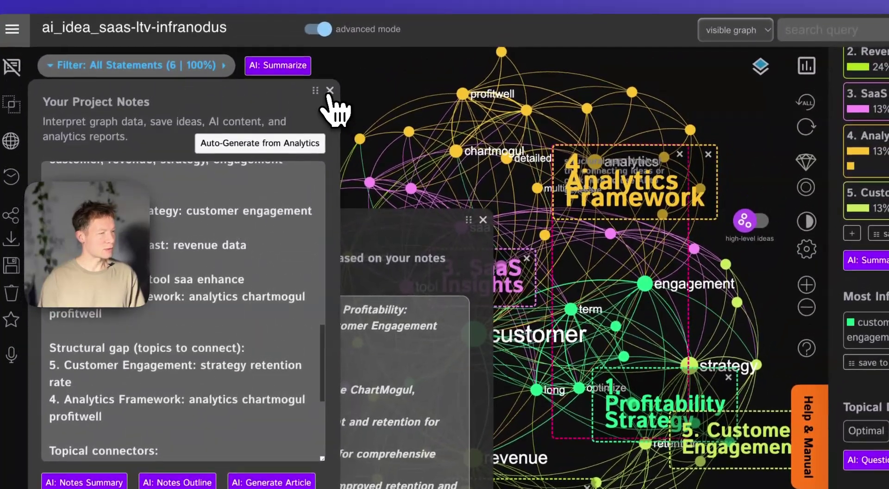
click(332, 95)
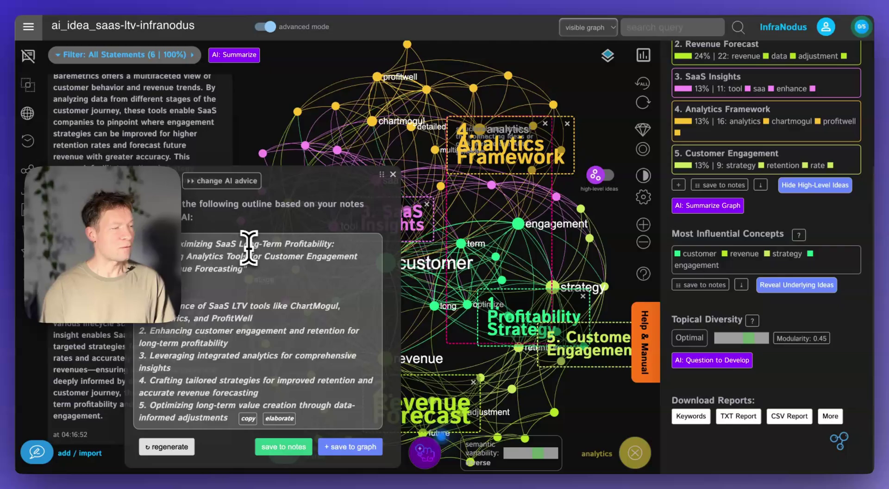
triple_click(249, 249)
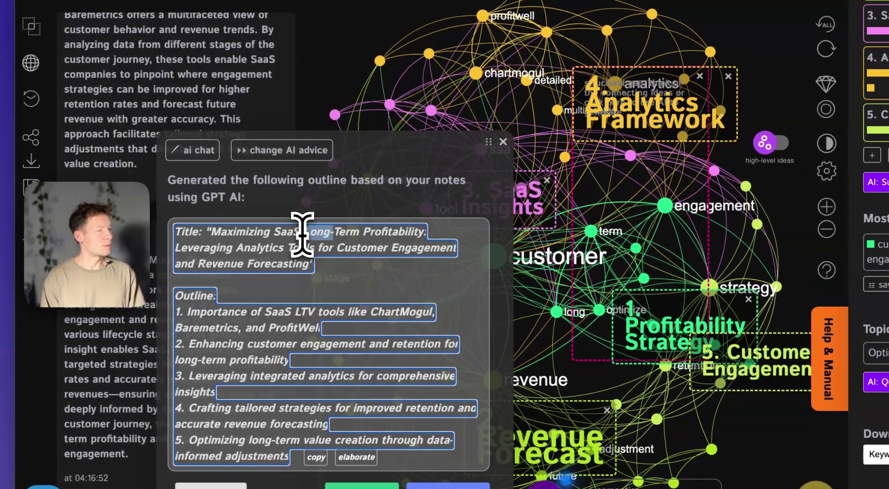
key(BackSpace)
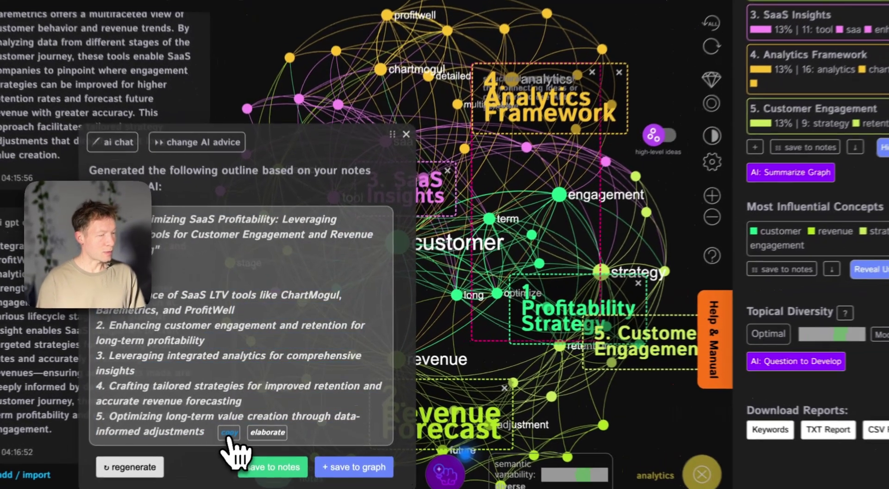
Step: Copy the generated InfraNodus outline and switch to the Cursor editor
click(248, 418)
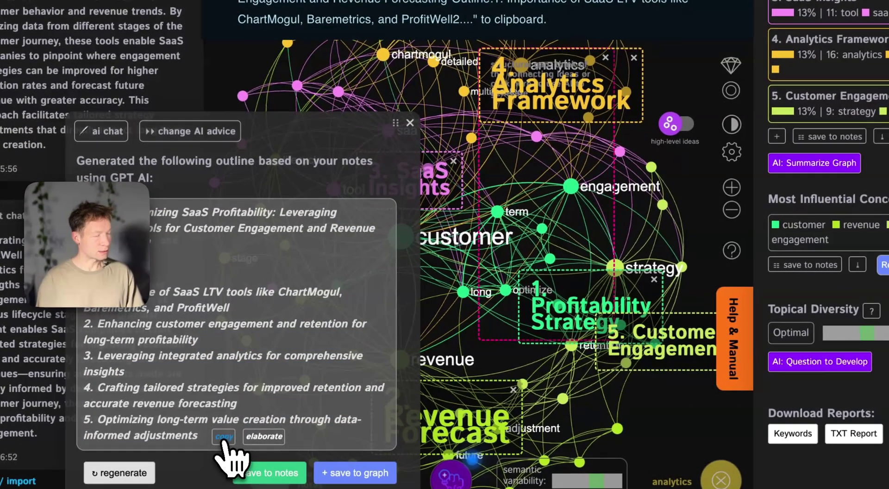
key(super+Tab)
click(561, 221)
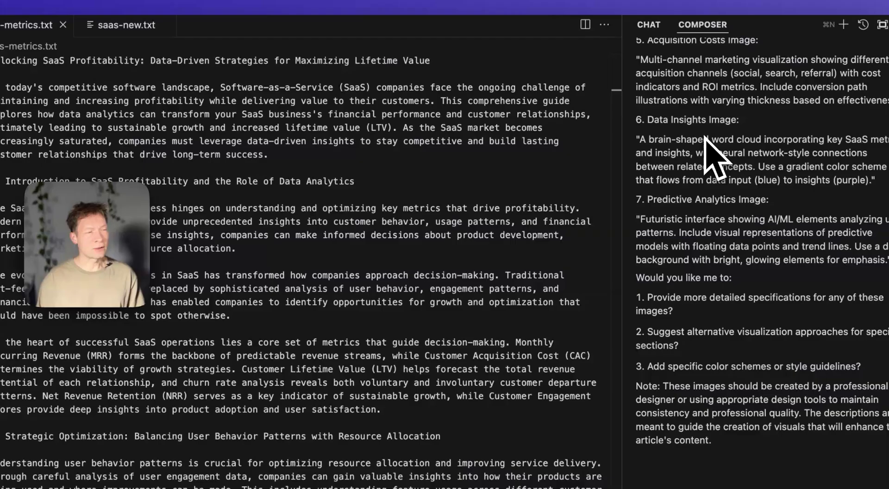
scroll(732, 167, up, 10)
scroll(715, 157, up, 2)
scroll(713, 157, down, 10)
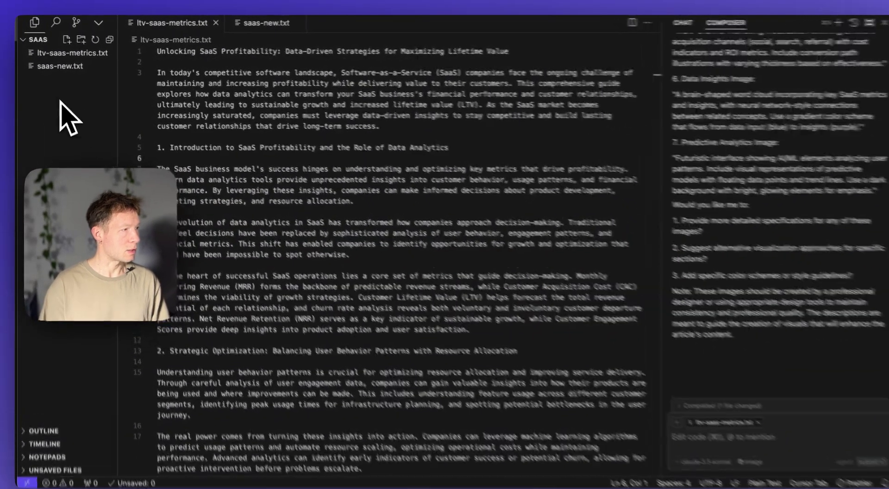
Step: Create a new file saas-ltv-value.txt in the SAAS project folder
right_click(70, 102)
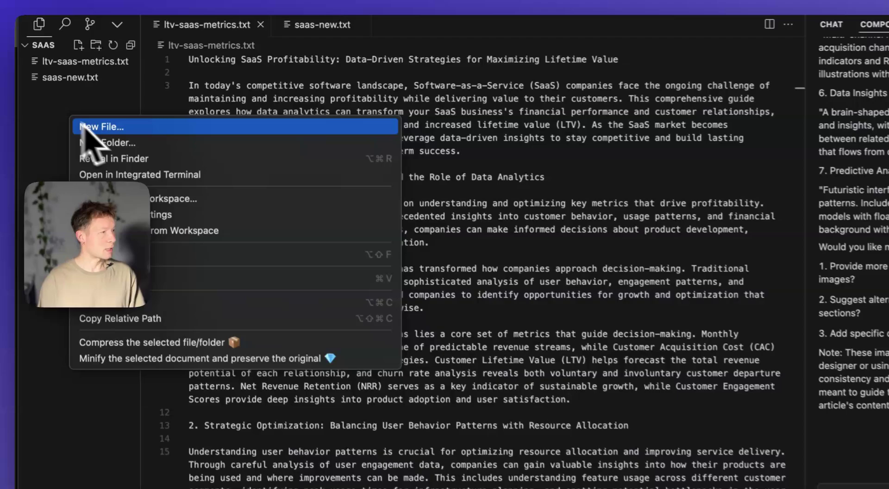
click(79, 109)
text(saas-)
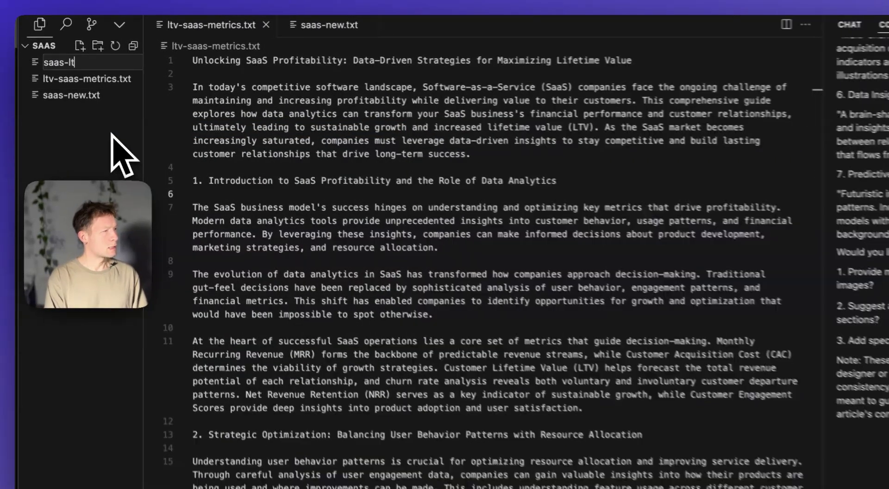
text(ltv-value)
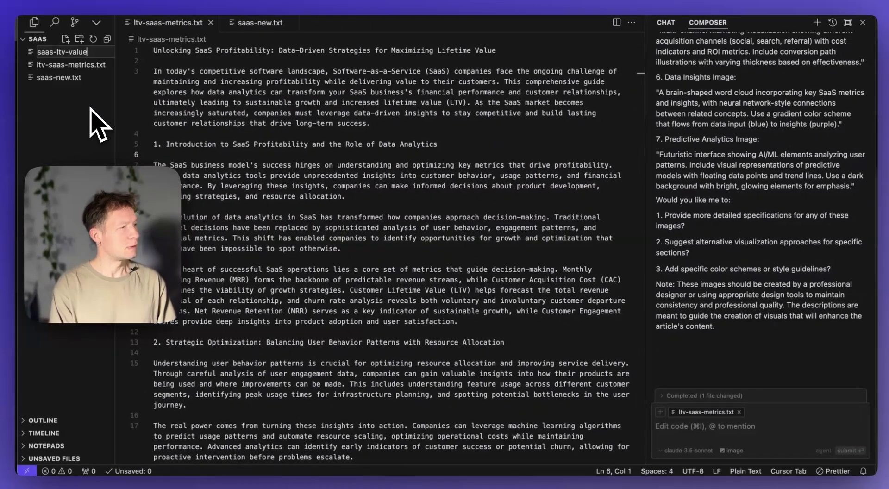
text(.txt)
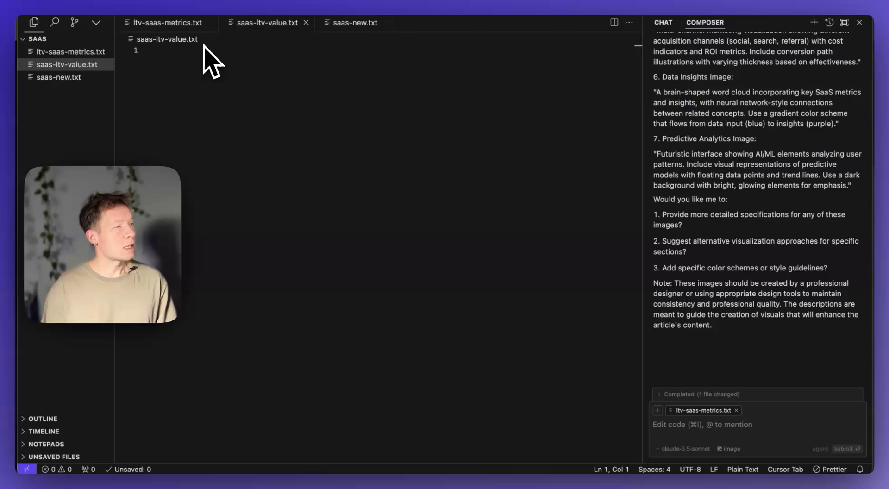
Step: Paste the five-point outline into the file, turn on word wrap and add a trailing blank line
key(super+v)
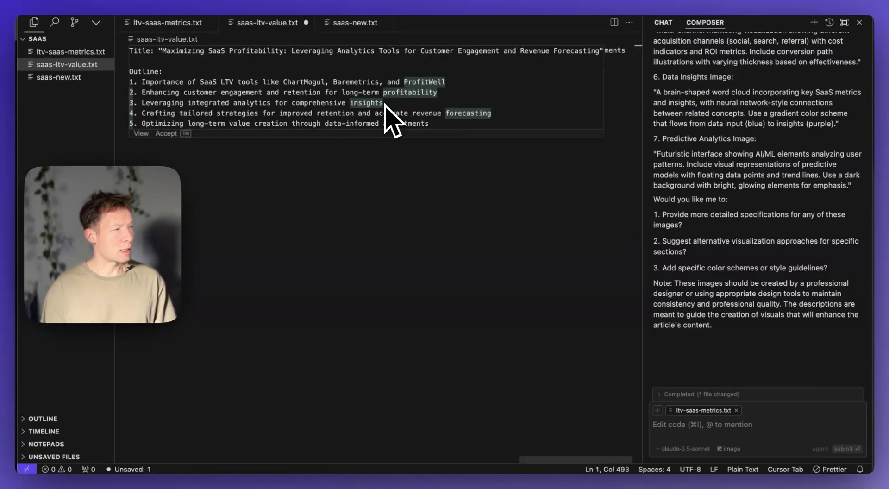
click(167, 134)
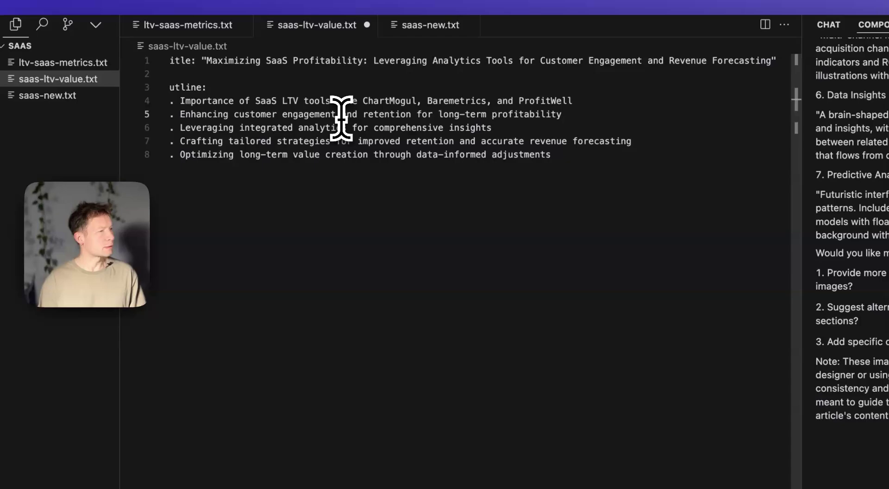
click(206, 6)
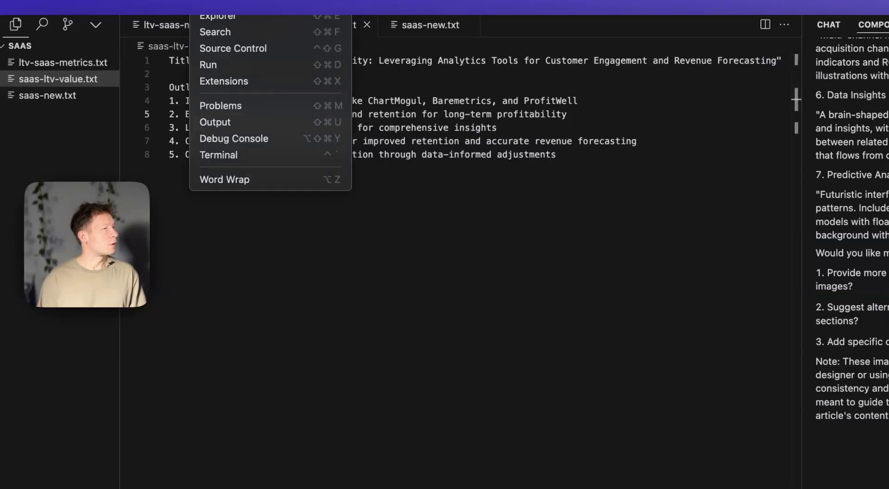
click(259, 180)
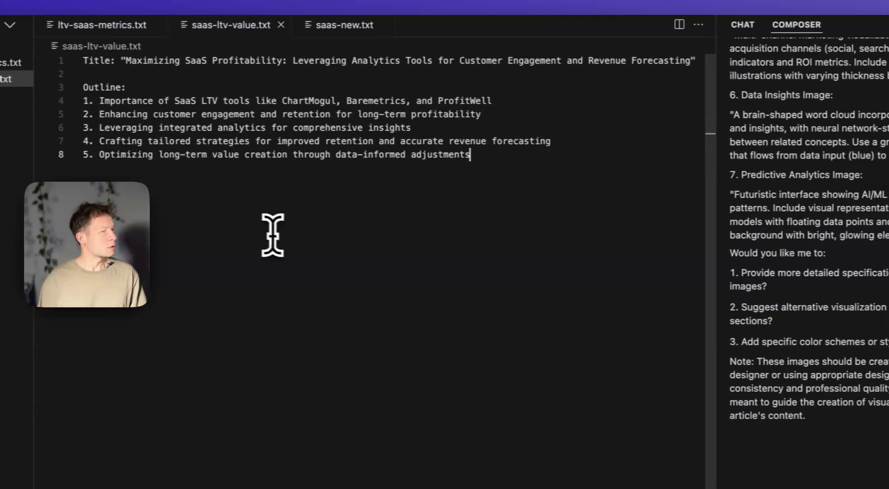
click(495, 160)
key(Return)
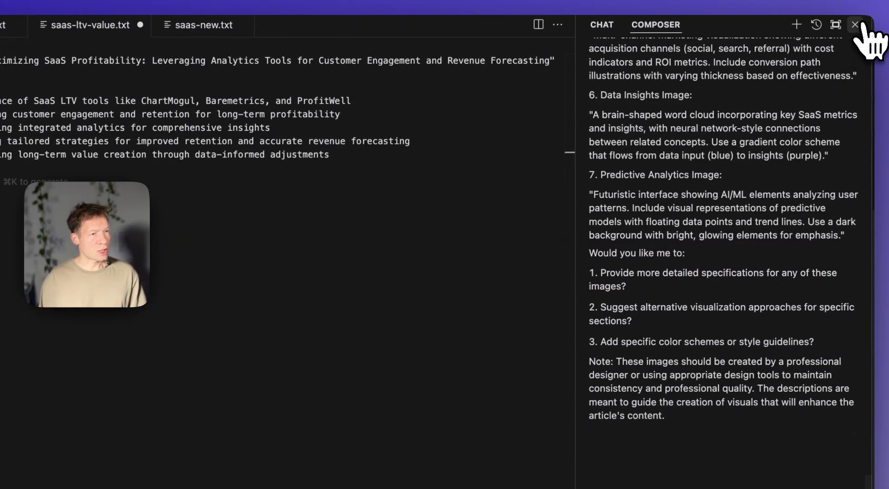
click(868, 25)
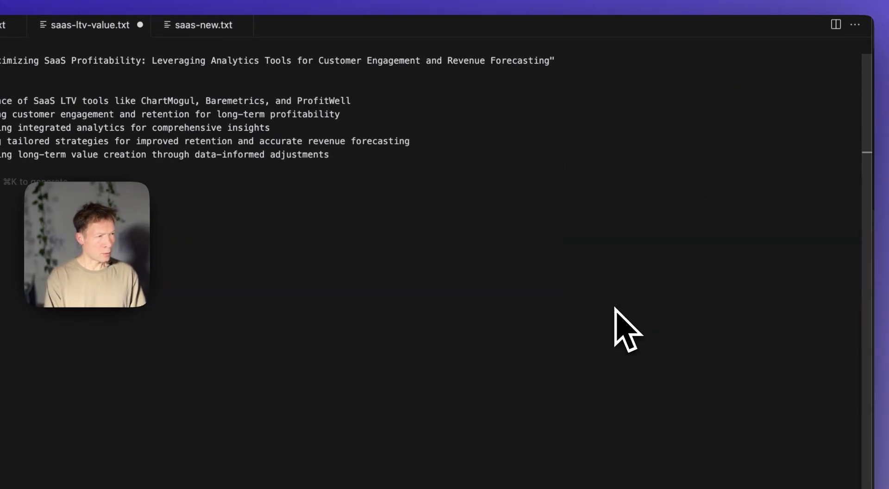
Step: Start a new Composer session with saas-ltv-value.txt attached
key(super+l)
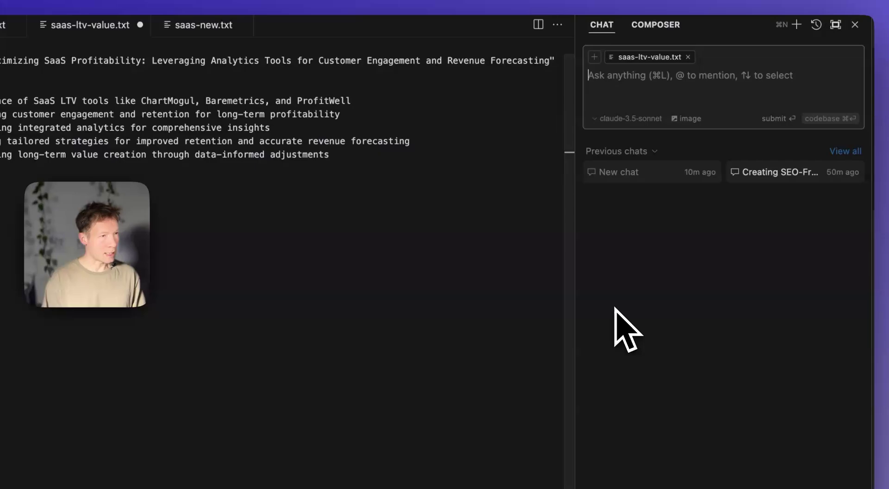
click(658, 25)
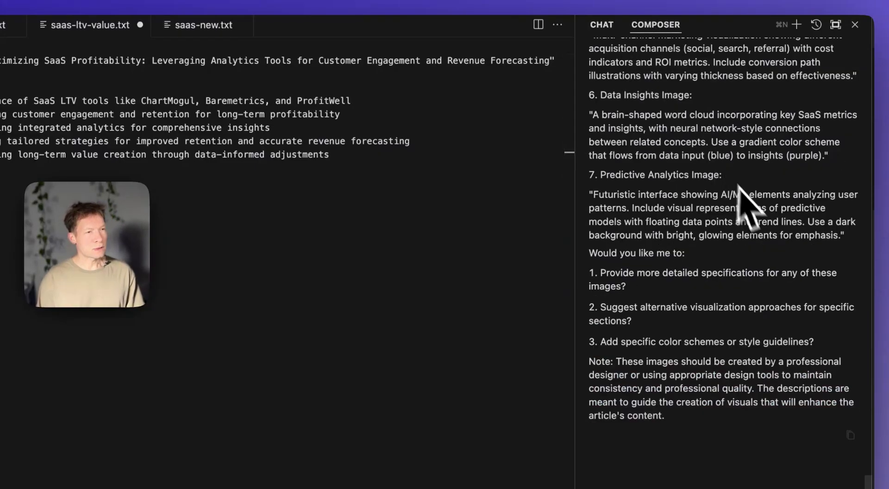
click(797, 24)
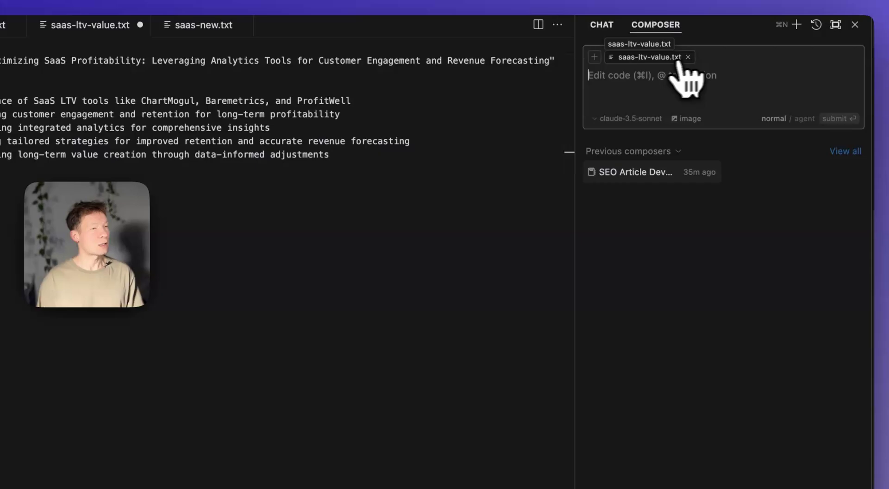
click(657, 58)
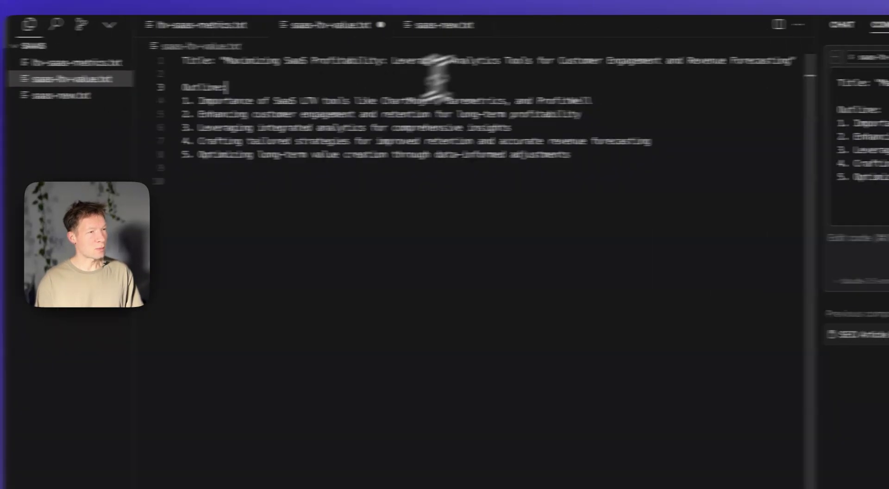
click(617, 57)
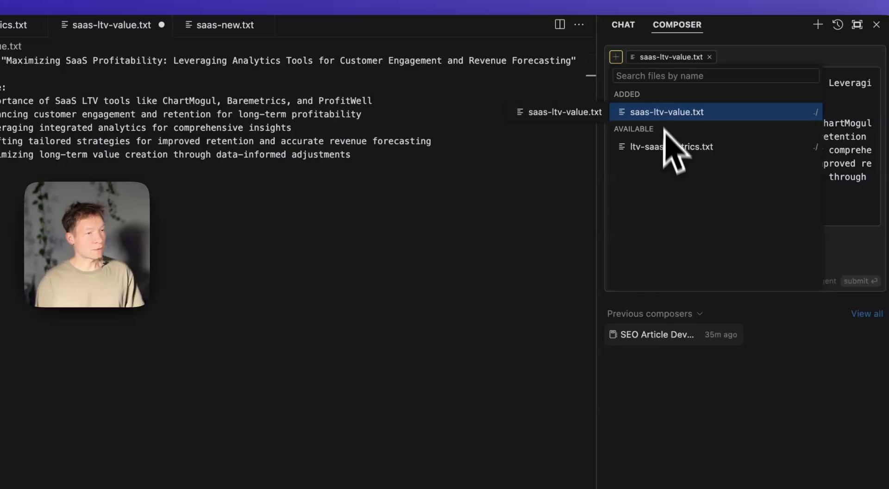
click(558, 240)
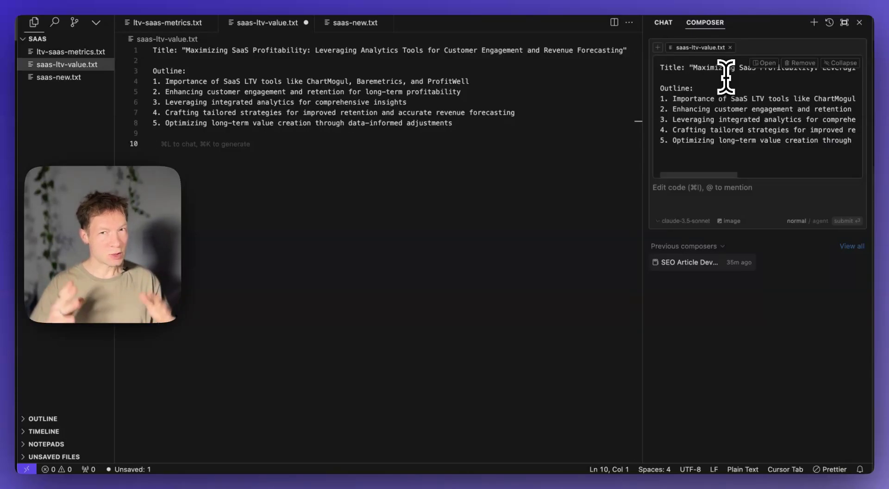
Step: Ask Composer to write an SEO-friendly article on the topics in the file
click(736, 151)
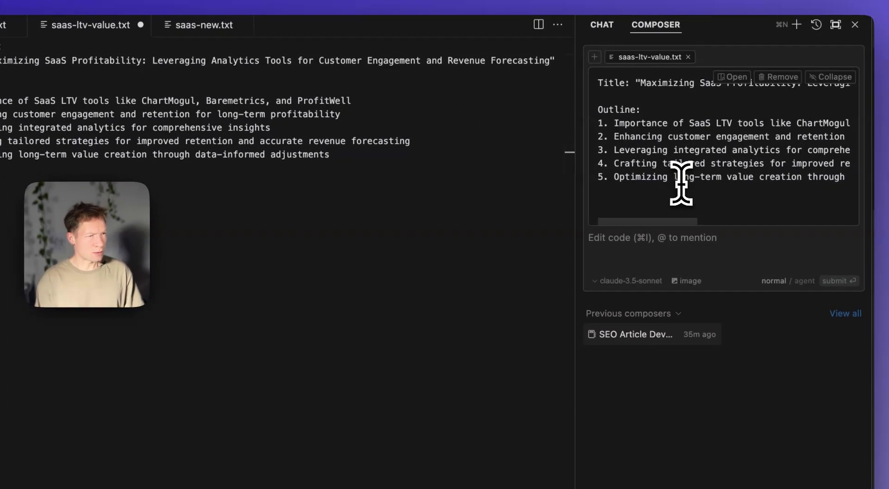
key(super+a)
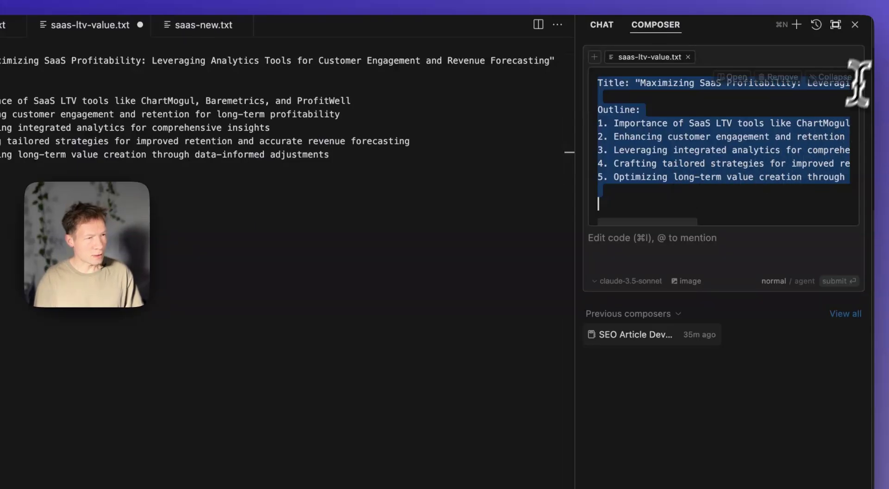
click(803, 164)
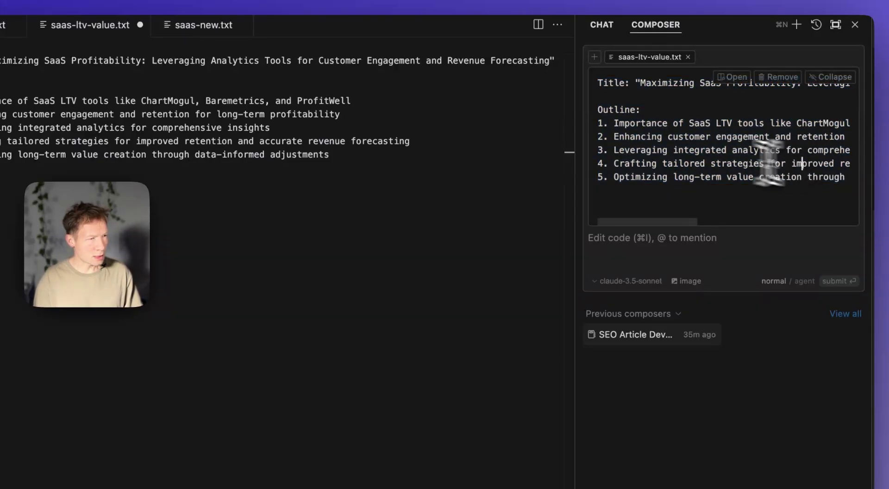
click(692, 59)
text(Write a SE)
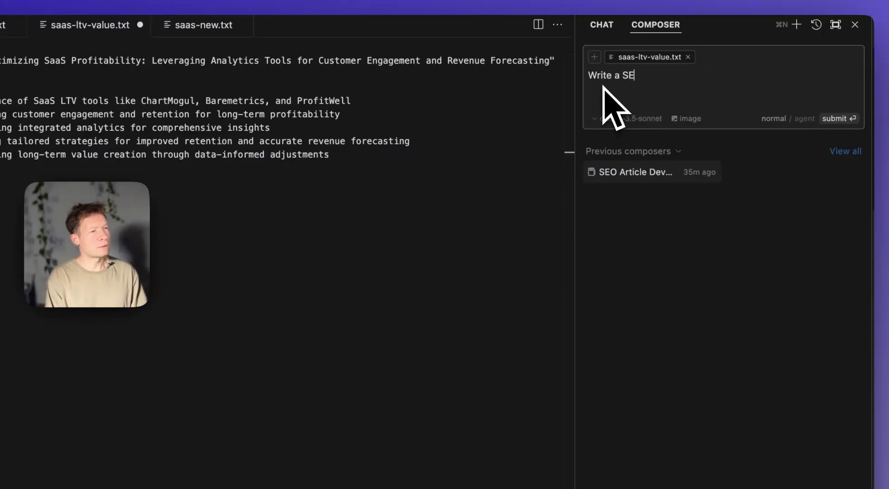
text(O-friendly a)
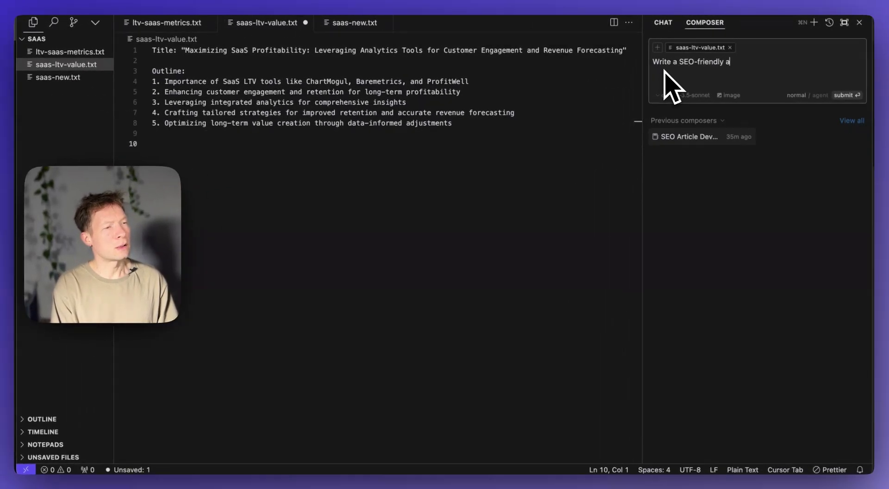
text(rticle on)
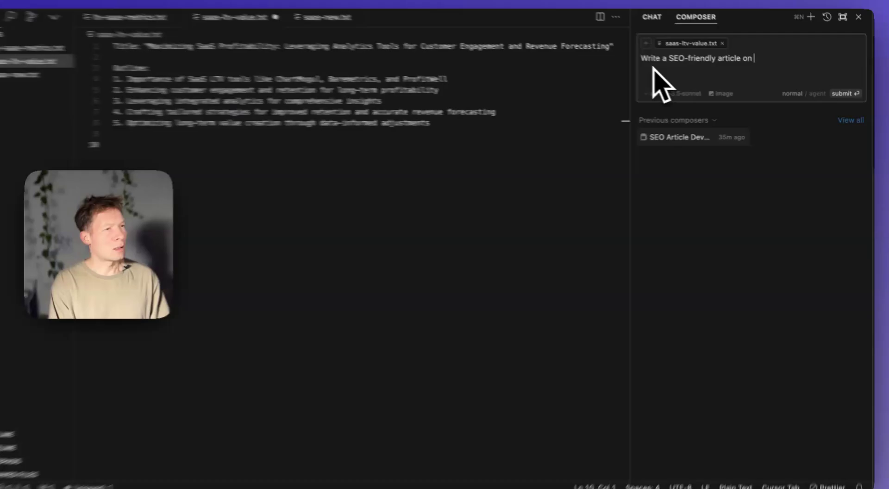
text( these topics outlined in this file.)
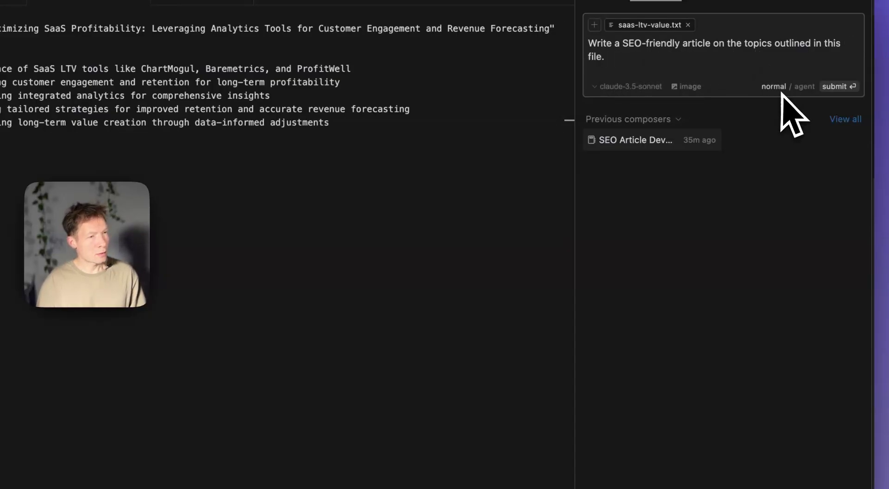
click(838, 87)
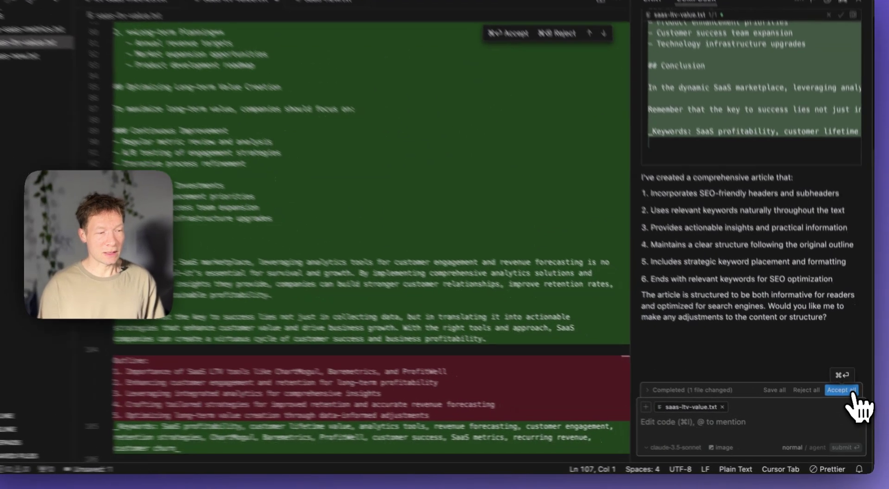
Step: Accept the generated 'Maximizing SaaS Profitability' article, review it, and select its whole text
click(854, 397)
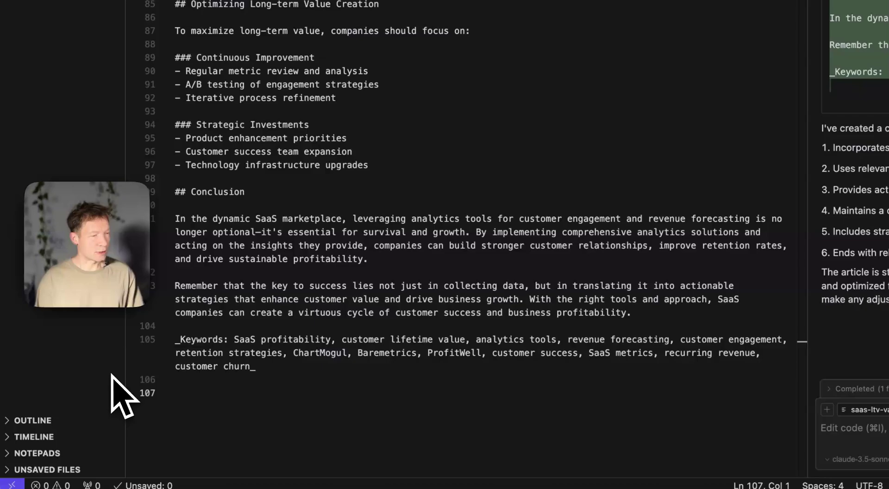
click(514, 286)
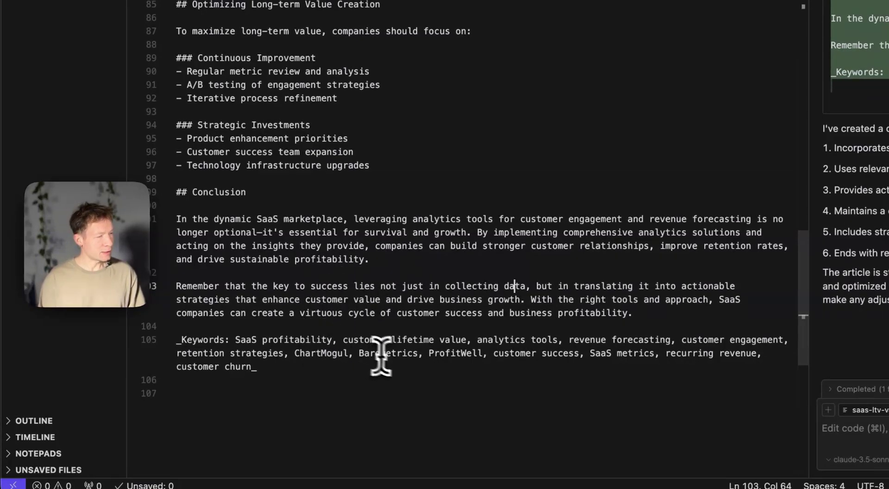
scroll(452, 357, up, 2)
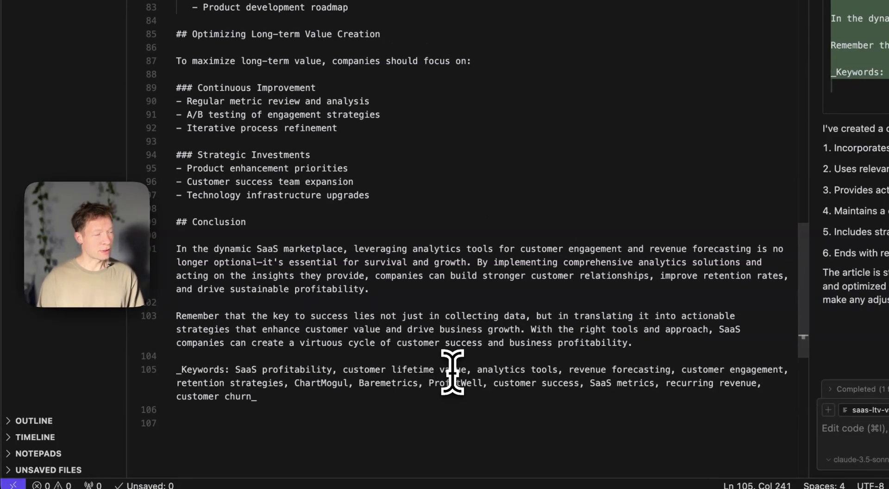
scroll(452, 373, up, 10)
scroll(377, 338, up, 15)
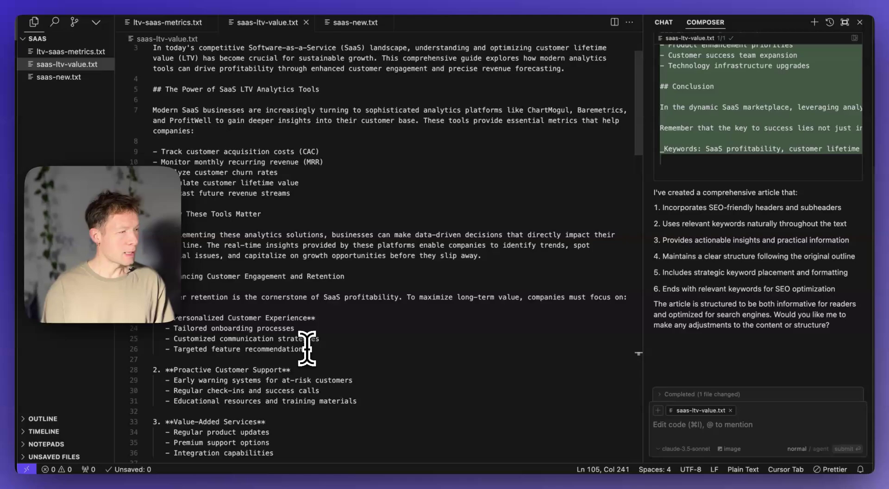
scroll(306, 345, up, 2)
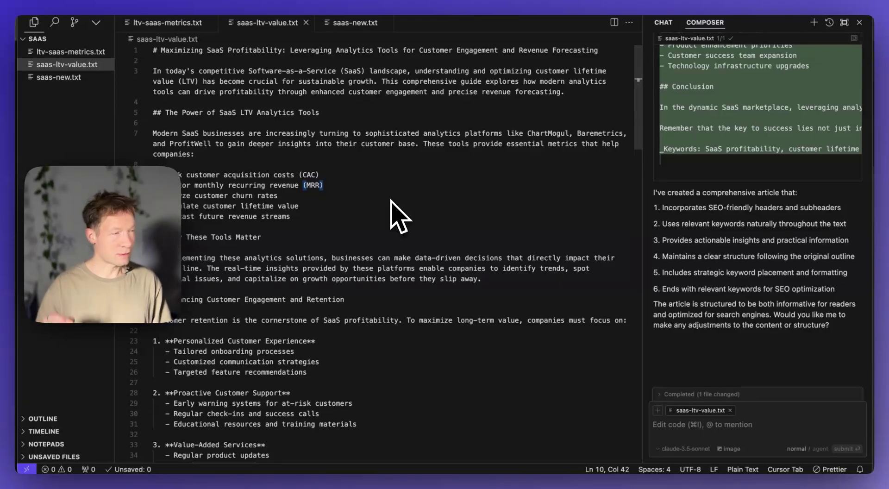
key(ctrl+a)
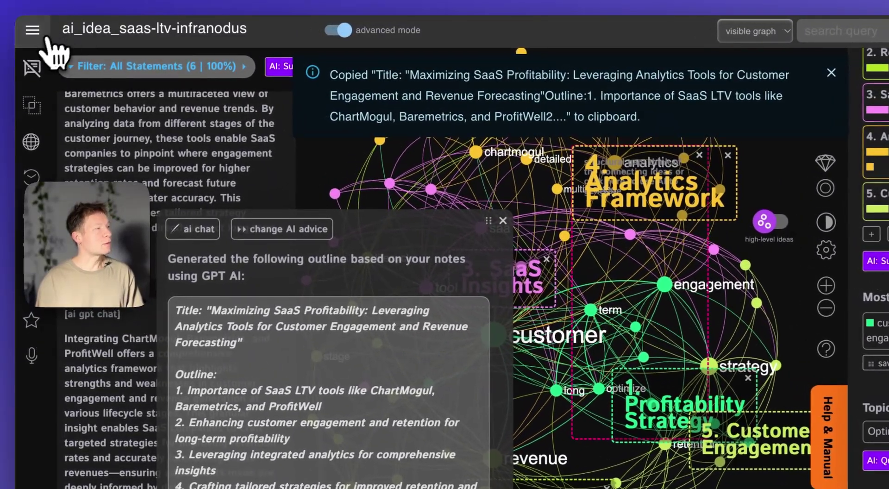
Step: Paste the article into a new InfraNodus text graph through Apps and build it
click(32, 30)
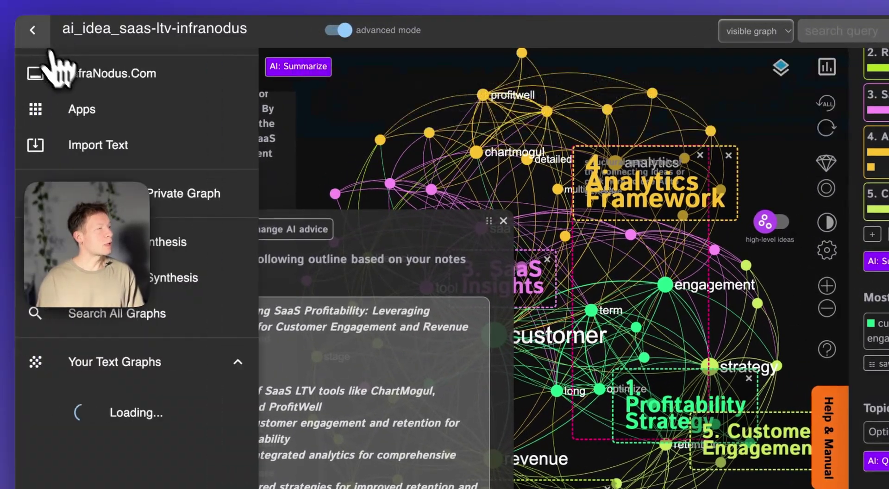
click(171, 112)
click(366, 229)
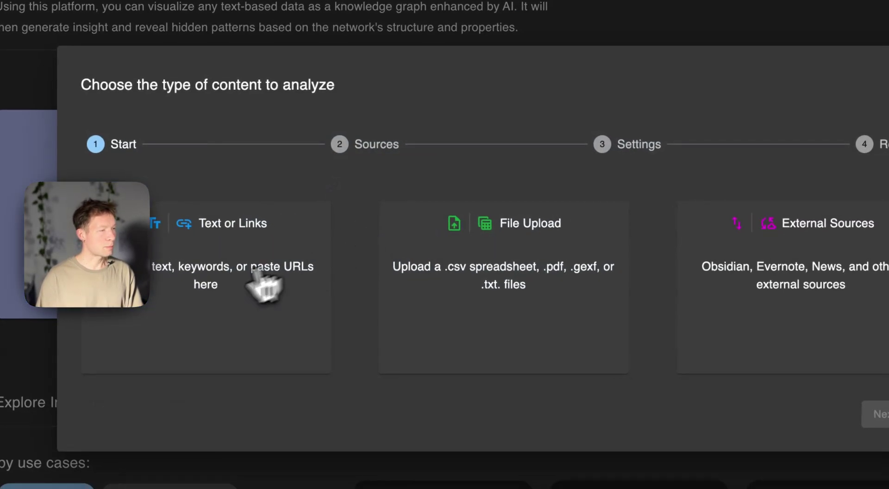
click(259, 297)
key(ctrl+v)
click(747, 368)
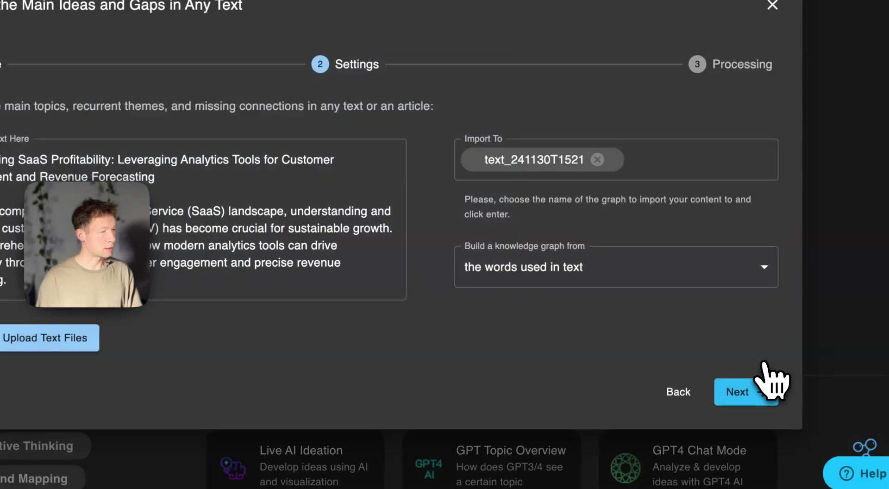
click(747, 391)
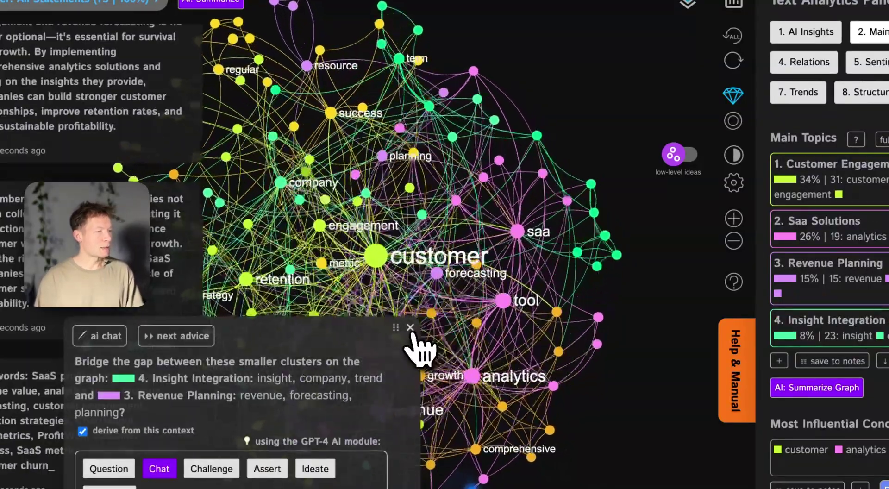
Step: In Blind Spots, highlight gaps with high-level ideas and cycle to Business Analytics–Retention Strategy
click(411, 327)
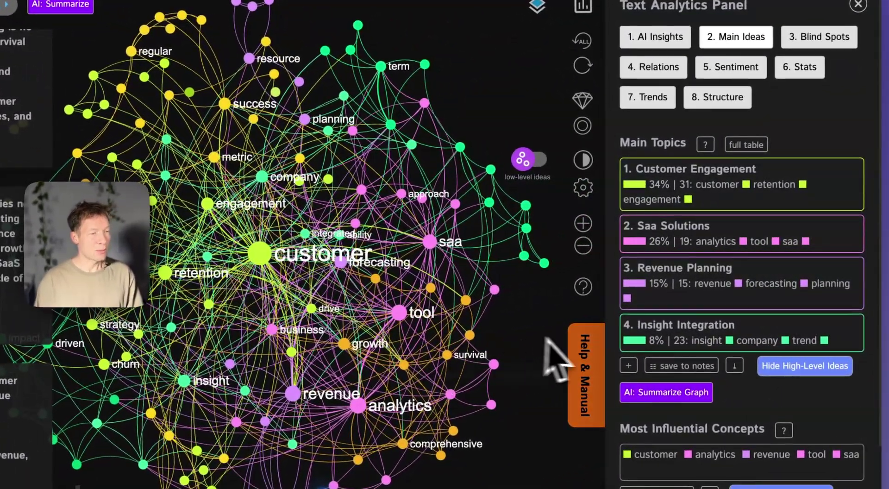
scroll(695, 407, down, 4)
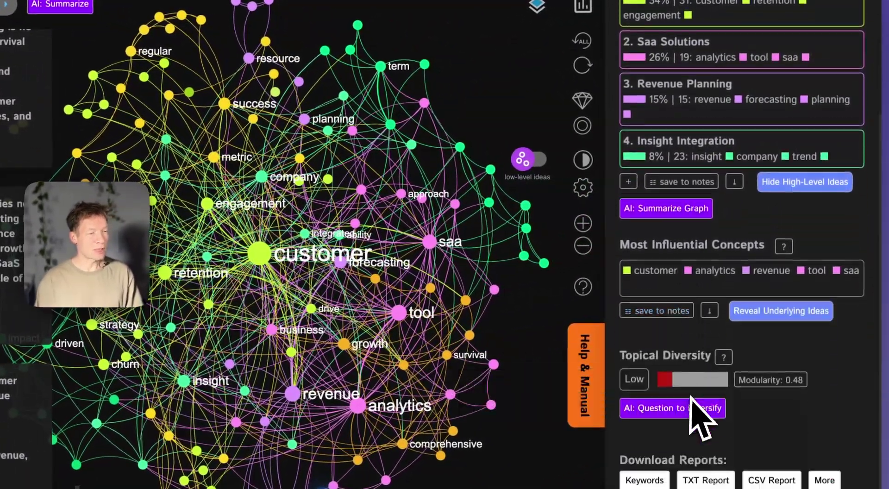
scroll(737, 366, up, 4)
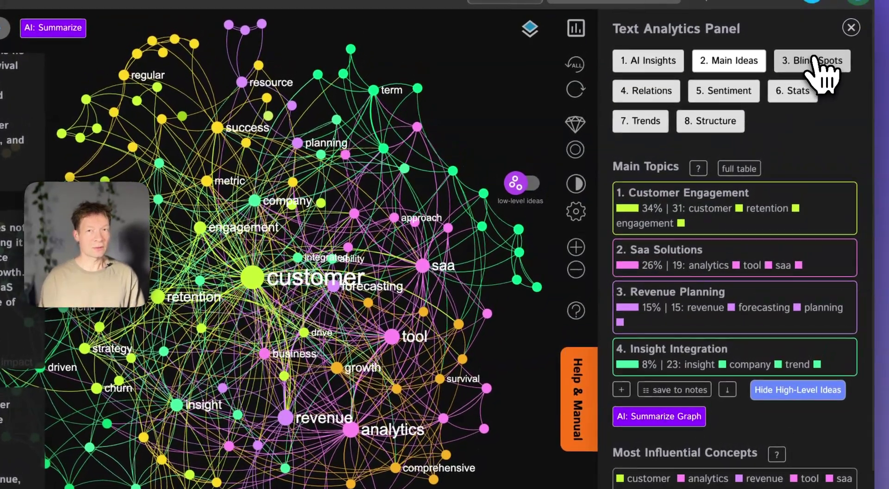
click(814, 60)
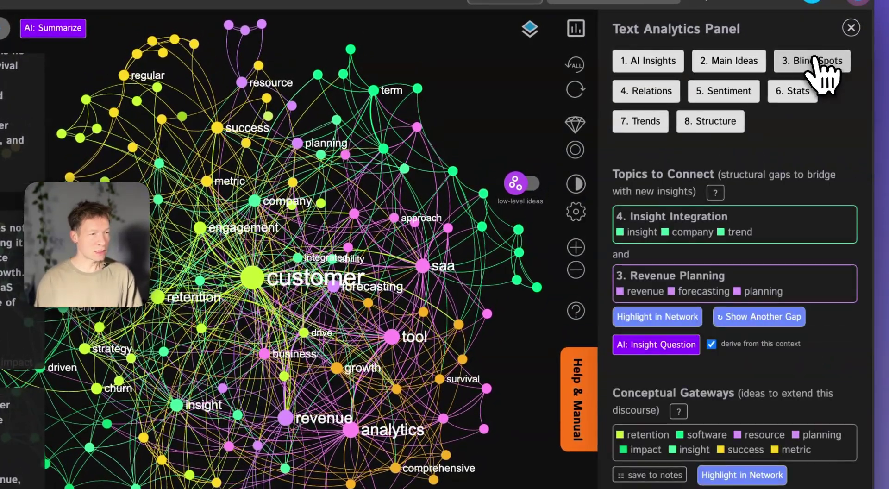
click(651, 318)
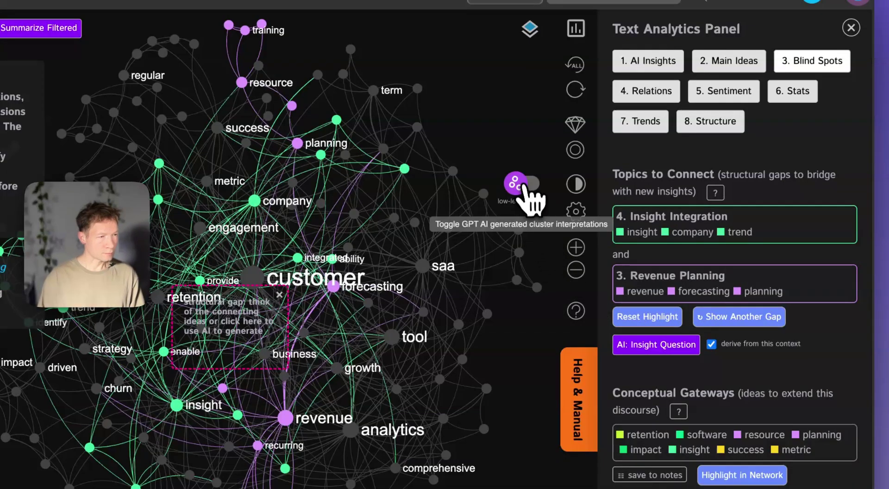
click(525, 184)
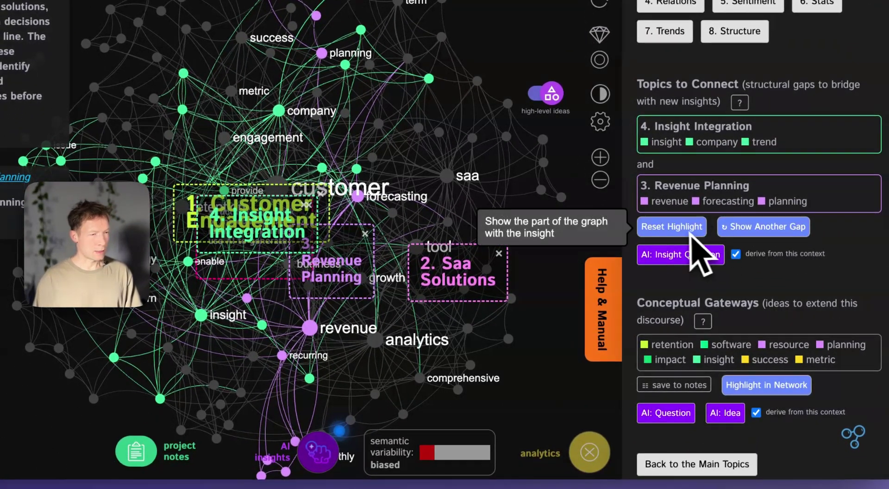
click(778, 226)
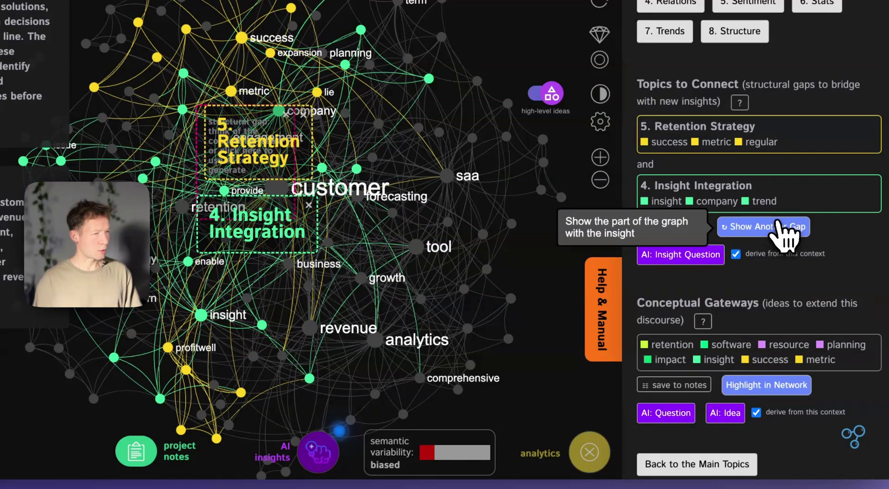
click(780, 226)
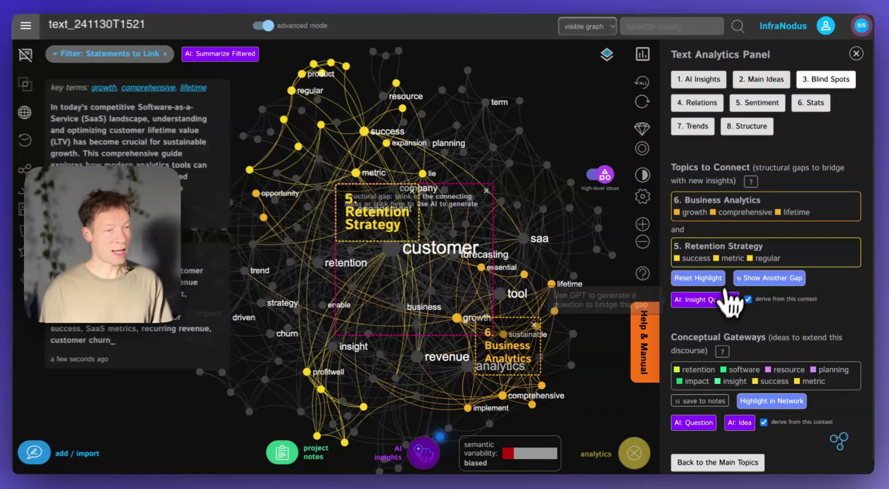
Step: Generate an AI question on integrating SaaS analytics tools, then return to Cursor's Composer prompt
click(725, 299)
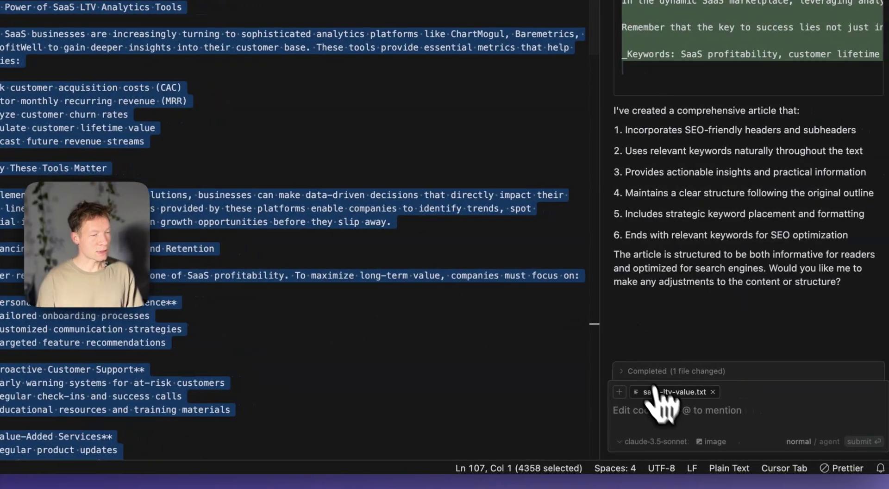
click(667, 410)
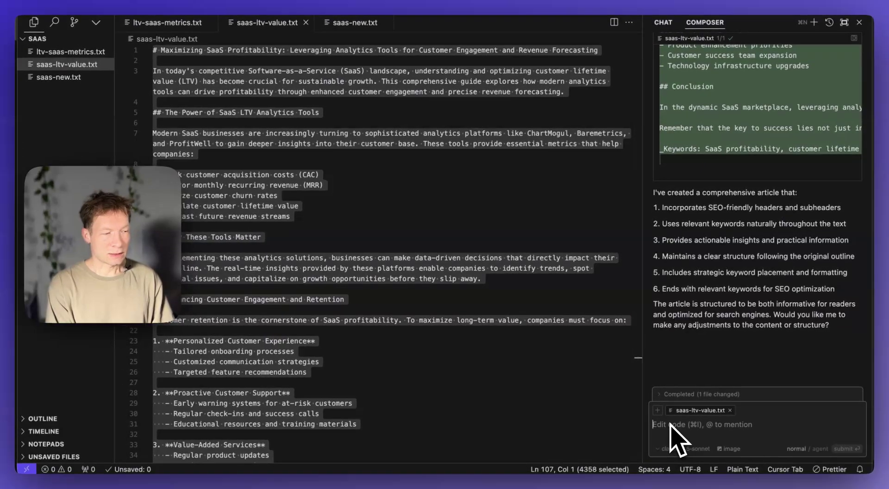
Step: Ask Composer to modify the article to address the pasted InfraNodus gap question
text(stion b)
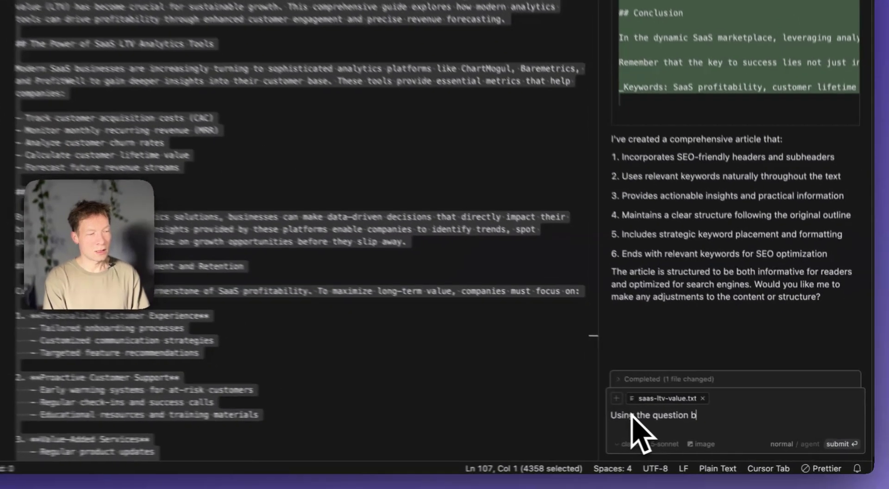
text(elow, modify the text in this file:)
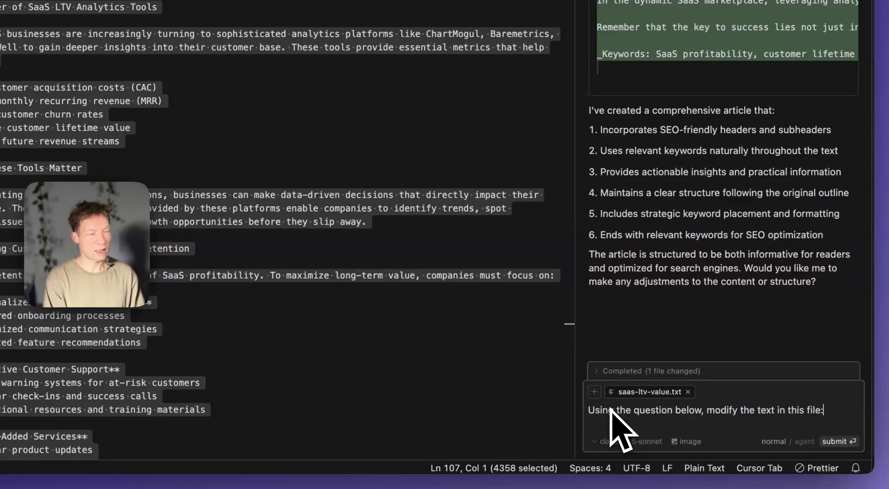
key(ctrl+v)
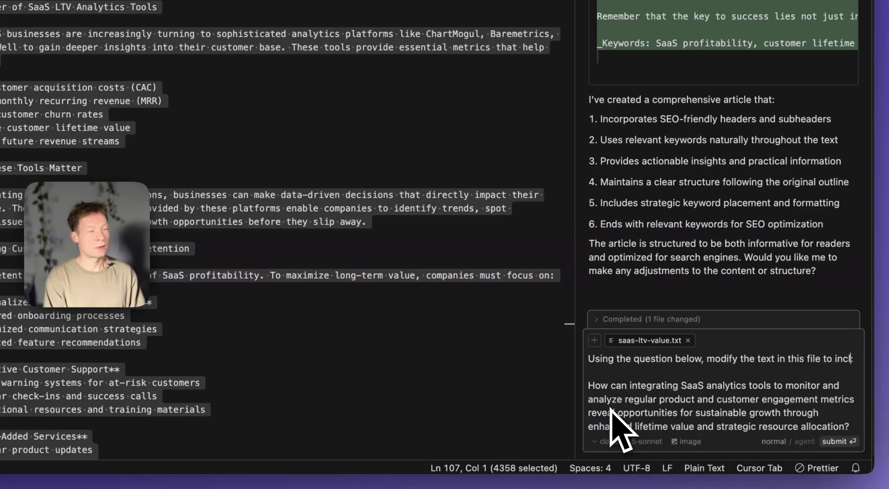
text(ude the answer:)
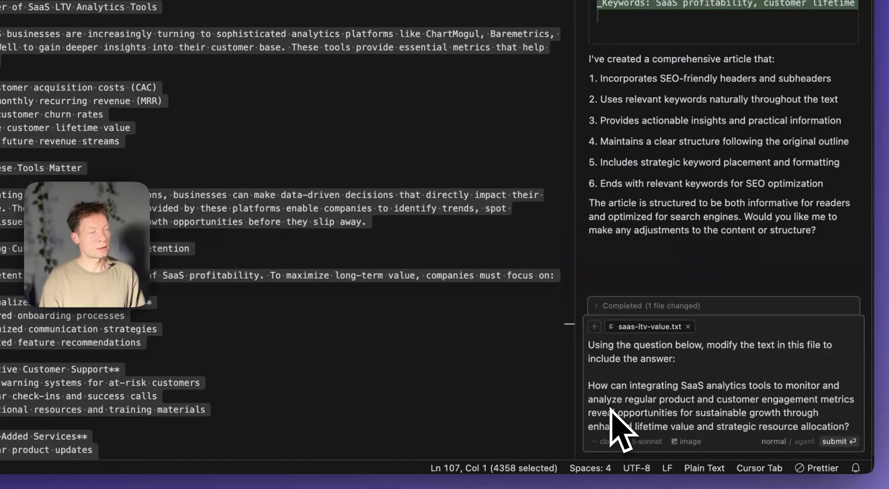
key(Return)
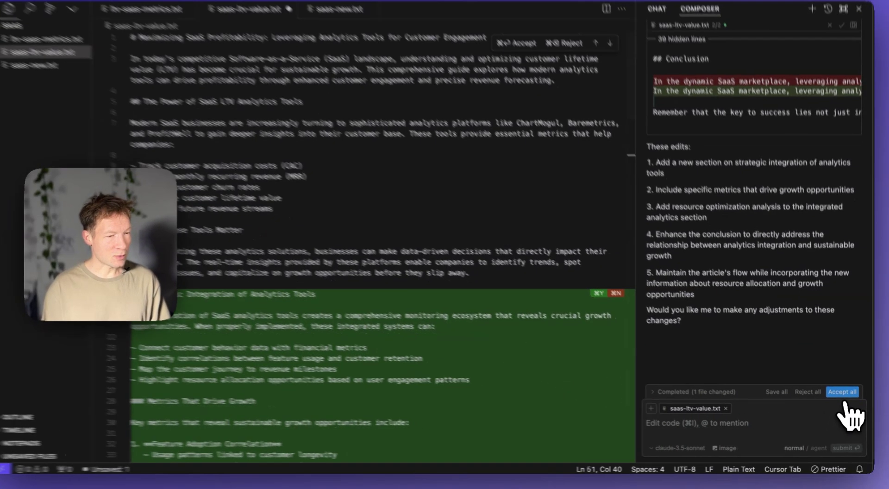
Step: Accept the added Strategic Integration of Analytics Tools section and select the last three tool bullets
click(843, 394)
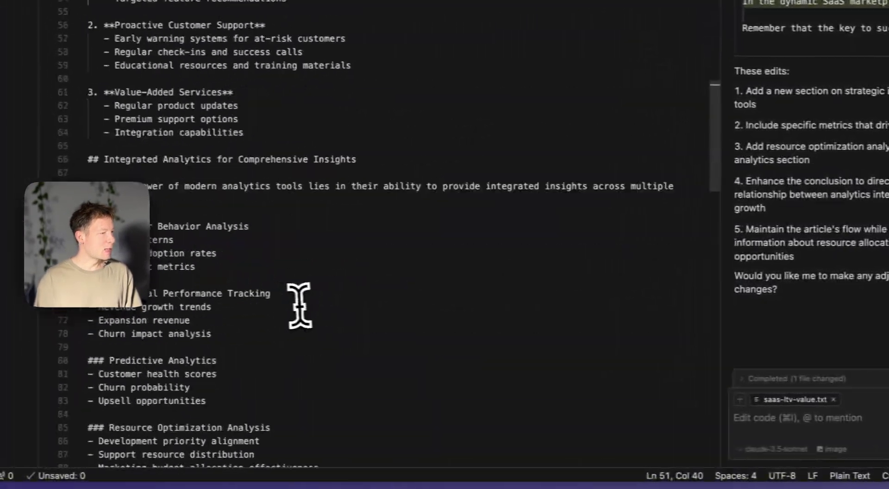
scroll(313, 304, down, 10)
scroll(314, 304, down, 10)
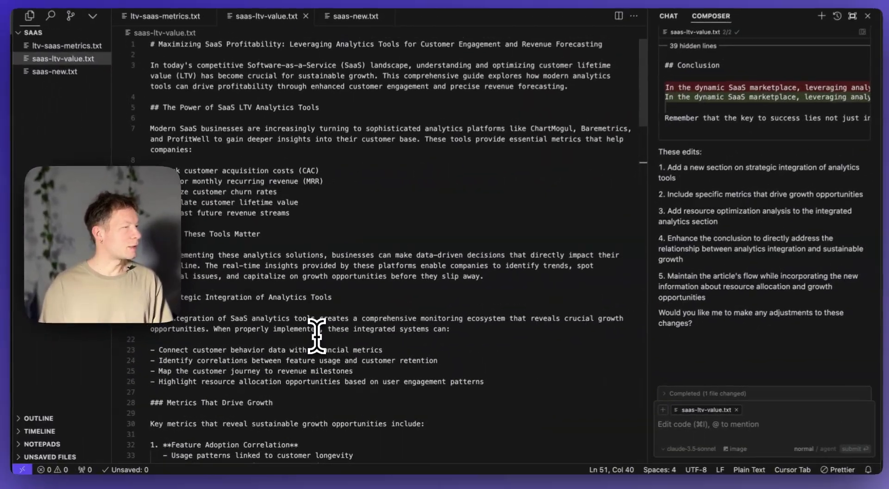
scroll(316, 337, down, 5)
scroll(317, 337, down, 5)
scroll(316, 337, down, 4)
scroll(317, 337, down, 4)
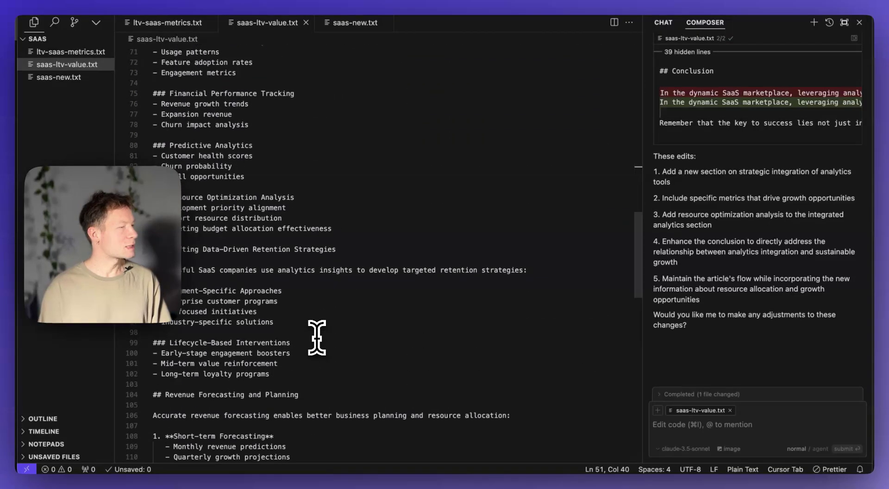
scroll(317, 337, down, 1)
scroll(301, 345, up, 15)
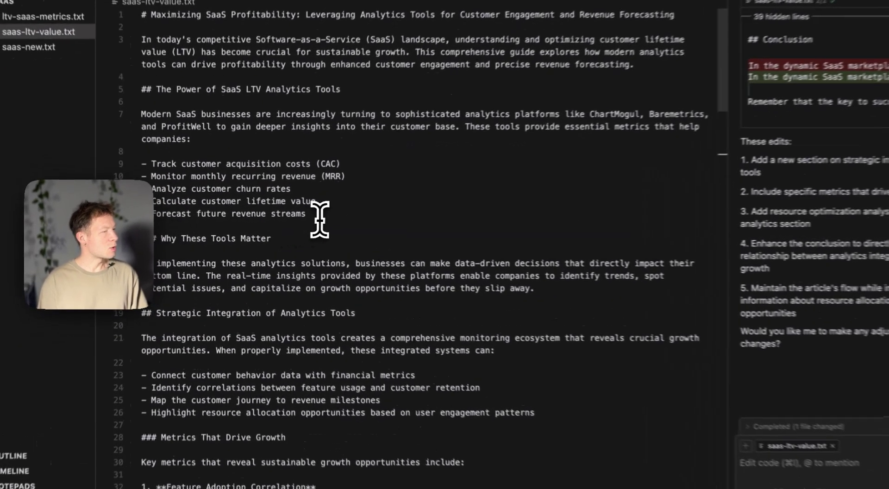
drag(291, 216, 186, 196)
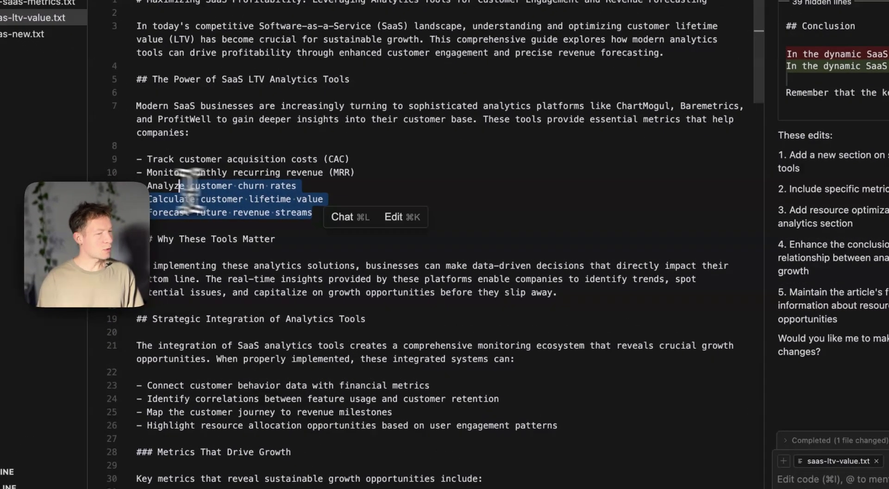
Step: Ask Composer to make the article more human, turning bullets into sentences with longer sections
click(677, 424)
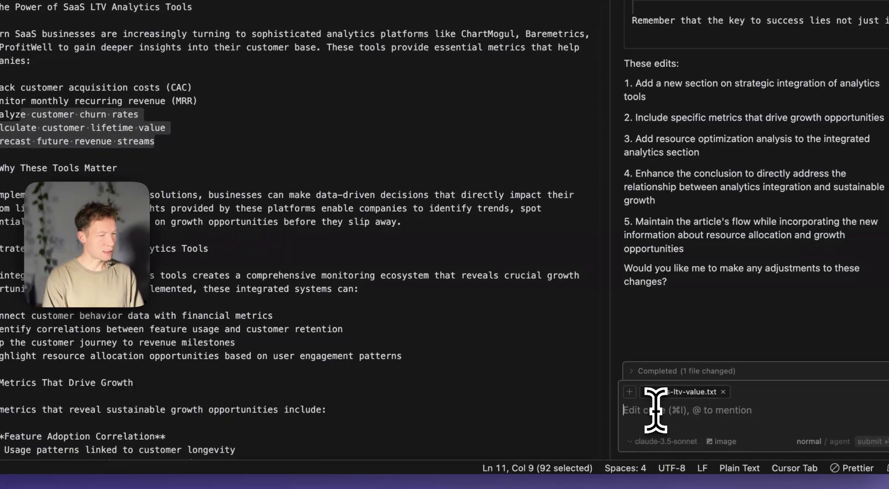
text(Makethe a)
text(rticle)
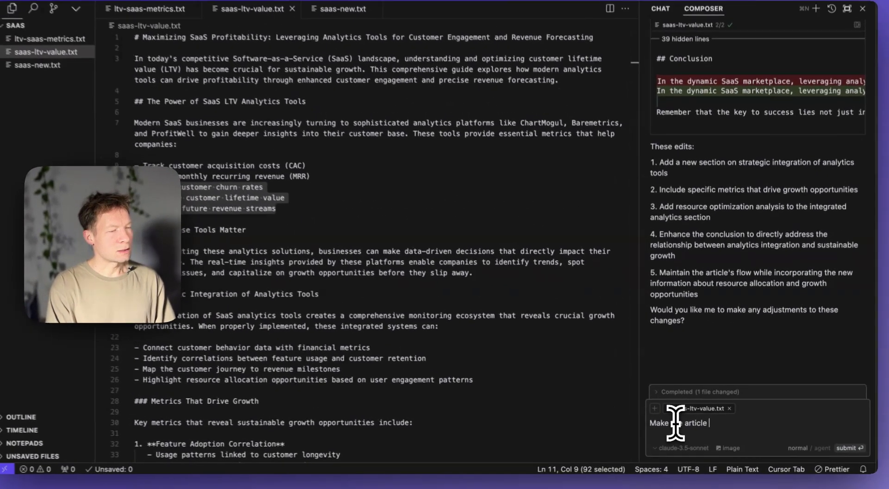
text( a bit more human-like by removing those bullet points and instead turning them into plain text)
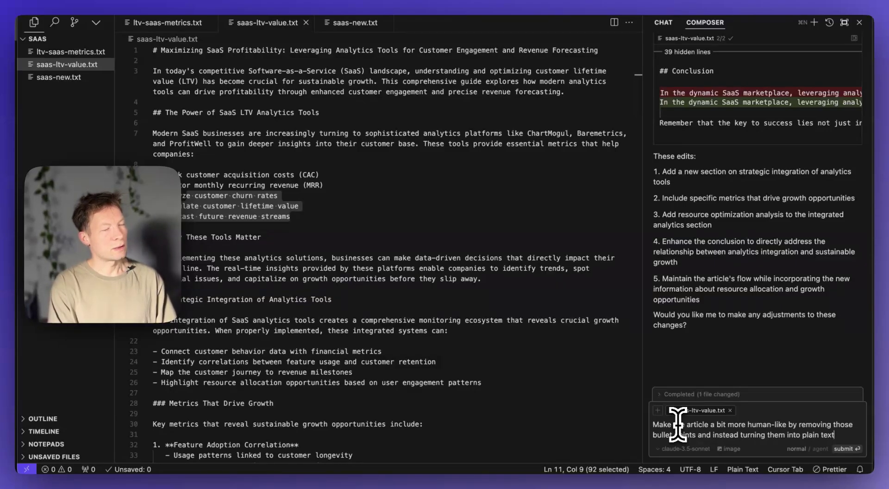
text( sentences. Also. make each sec)
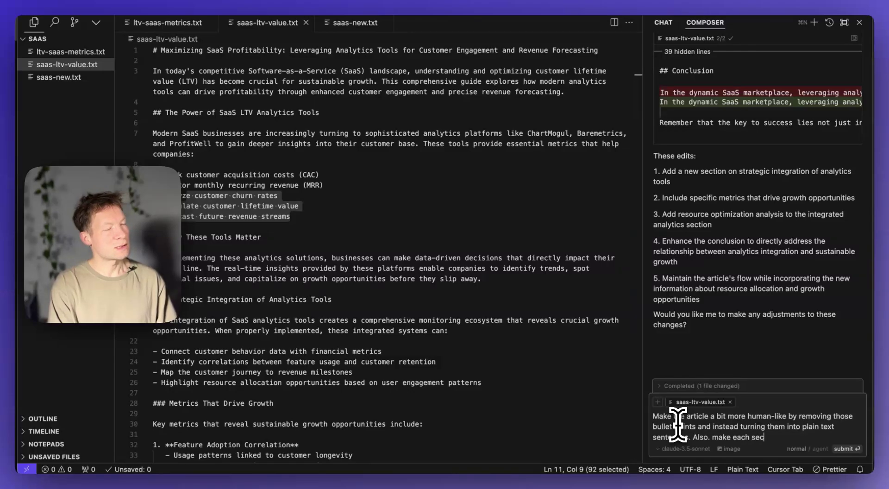
key(Return)
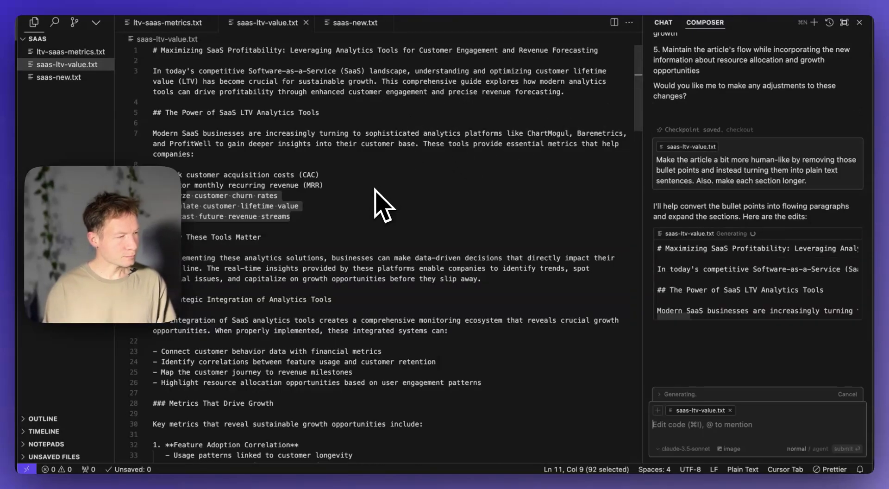
scroll(385, 231, down, 8)
scroll(389, 301, down, 1)
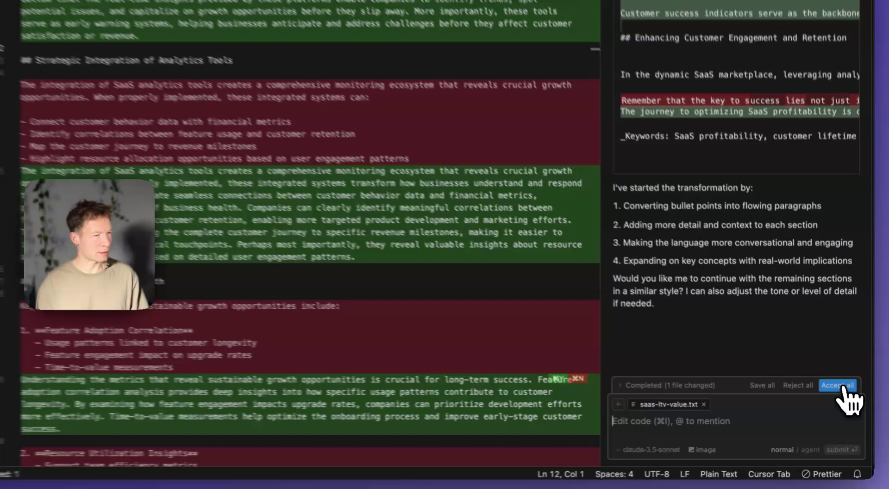
click(843, 394)
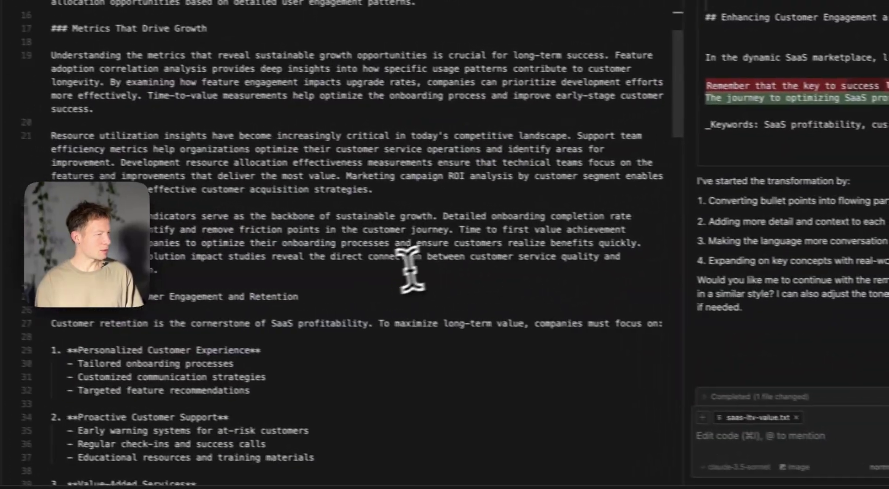
scroll(393, 281, down, 5)
scroll(377, 258, up, 5)
scroll(389, 258, up, 5)
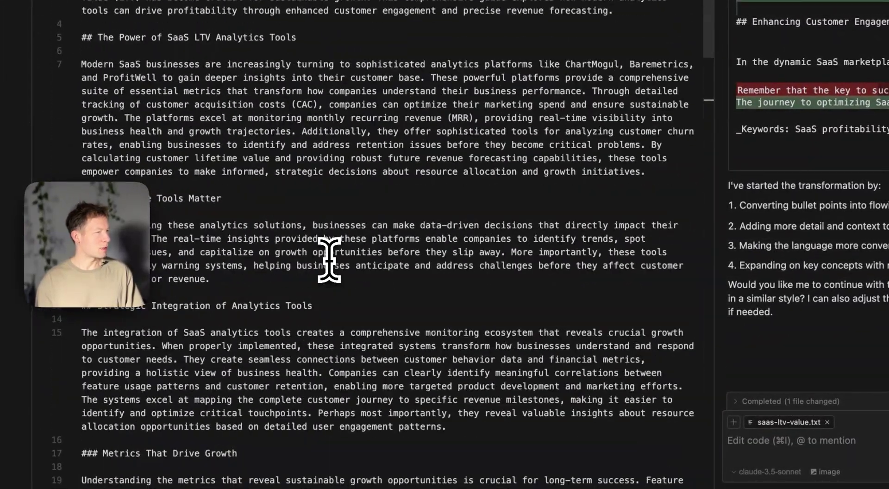
scroll(323, 322, down, 5)
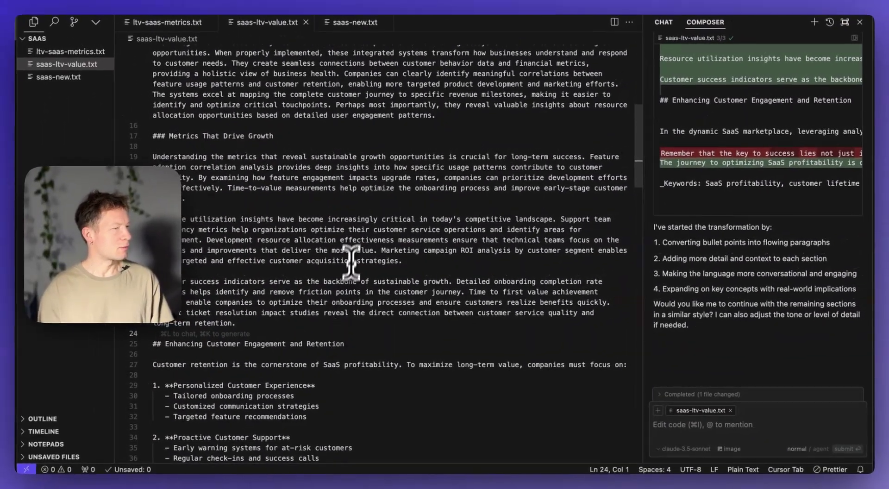
scroll(353, 252, up, 5)
scroll(290, 354, down, 5)
scroll(290, 354, down, 5)
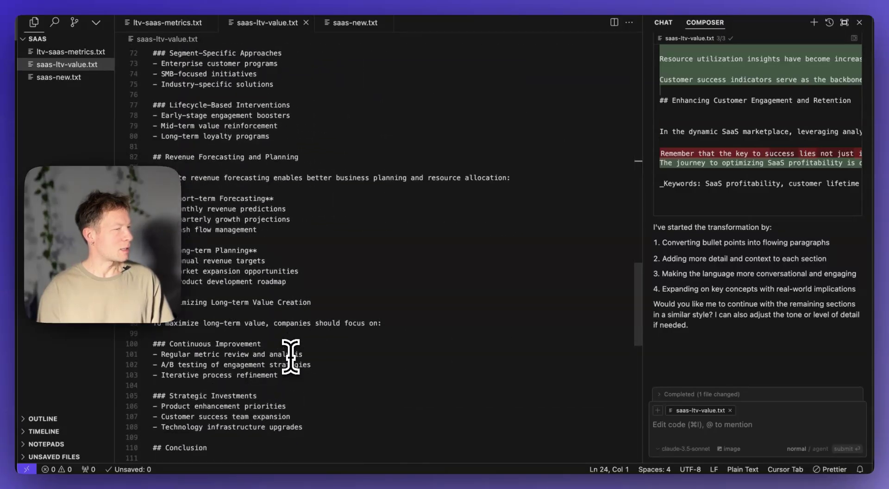
scroll(290, 353, down, 5)
scroll(291, 357, up, 10)
scroll(290, 356, up, 3)
scroll(322, 269, up, 3)
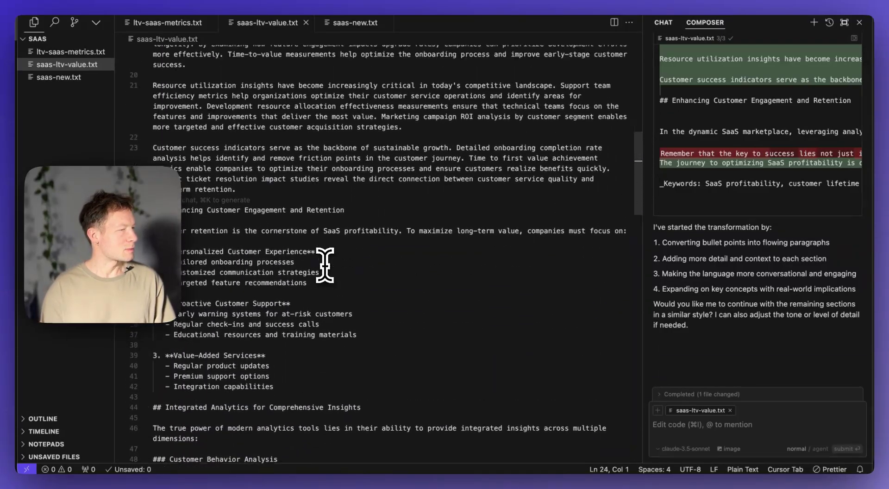
scroll(324, 260, up, 3)
scroll(273, 351, up, 3)
scroll(273, 351, down, 5)
click(269, 367)
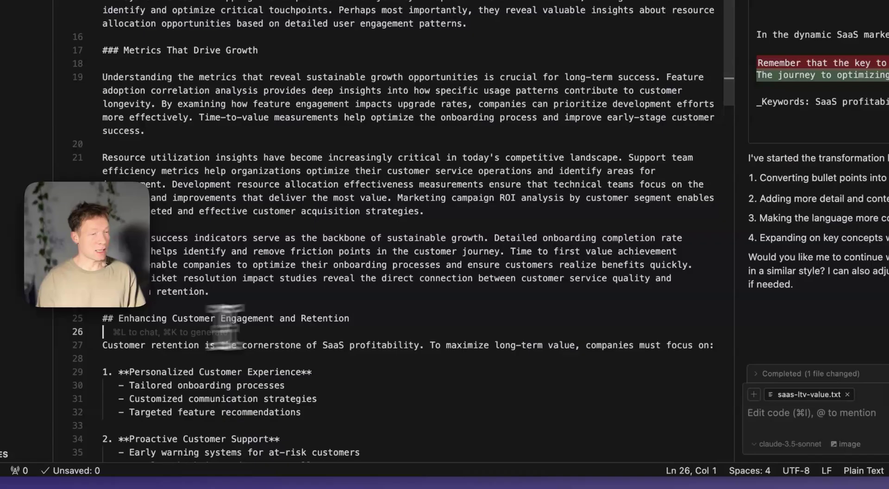
scroll(225, 327, up, 3)
scroll(278, 361, up, 2)
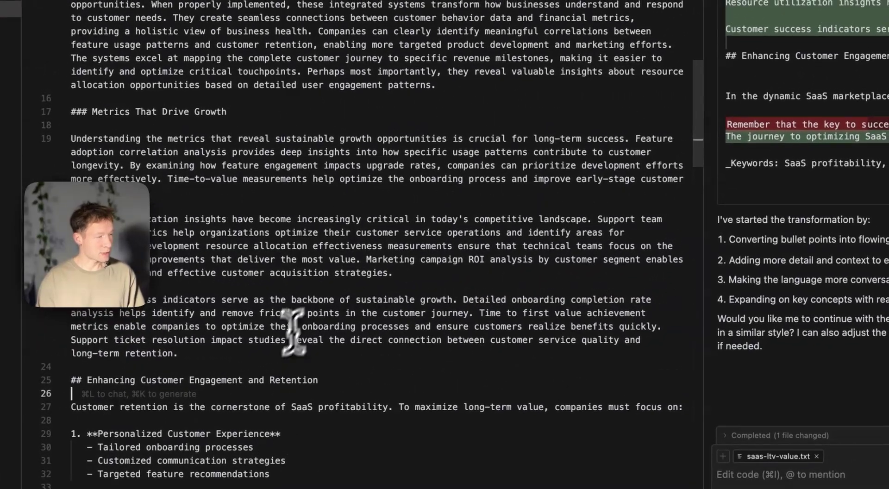
scroll(328, 403, up, 5)
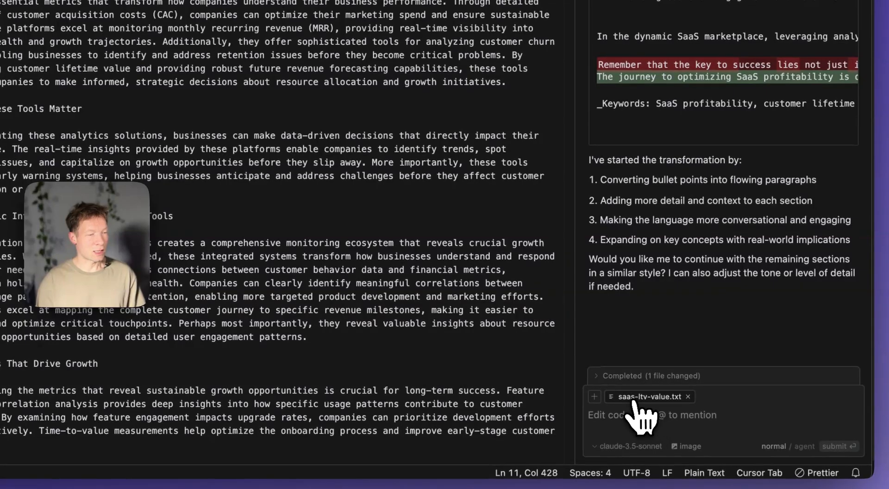
Step: Attach ltv-saas-metrics.txt and saas-new.txt as Composer context beside saas-ltv-value.txt
click(641, 399)
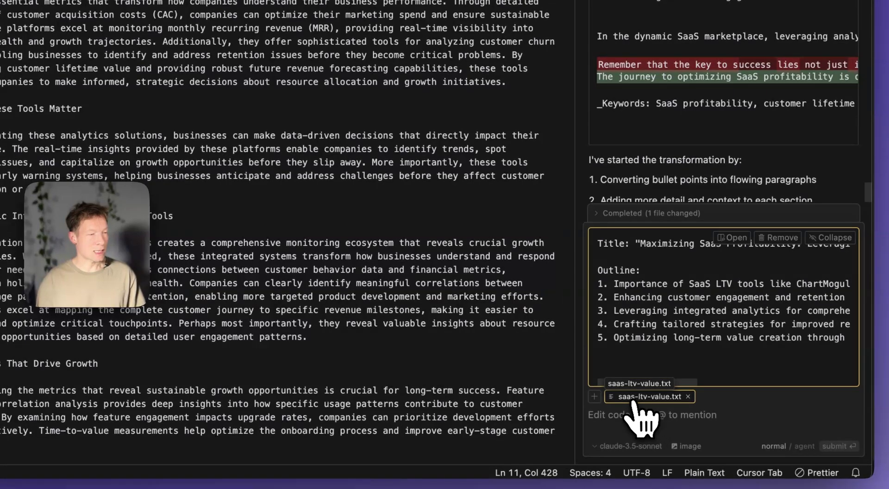
click(594, 396)
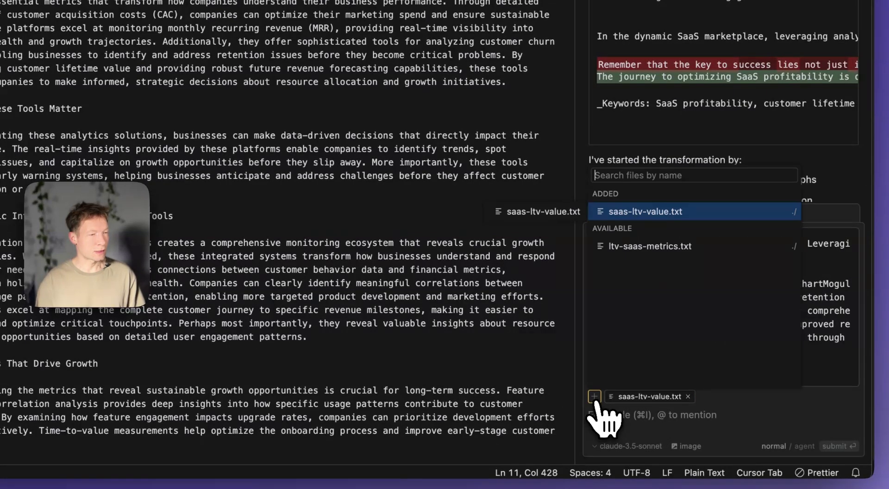
click(638, 252)
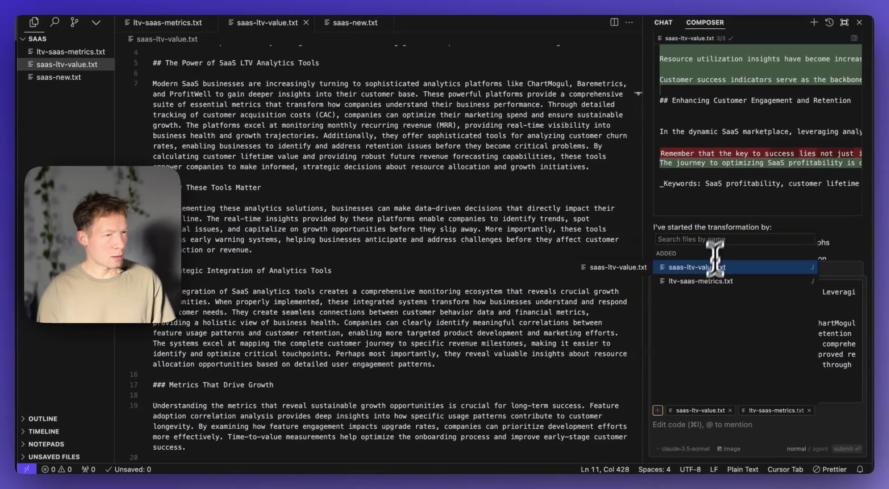
text(sas)
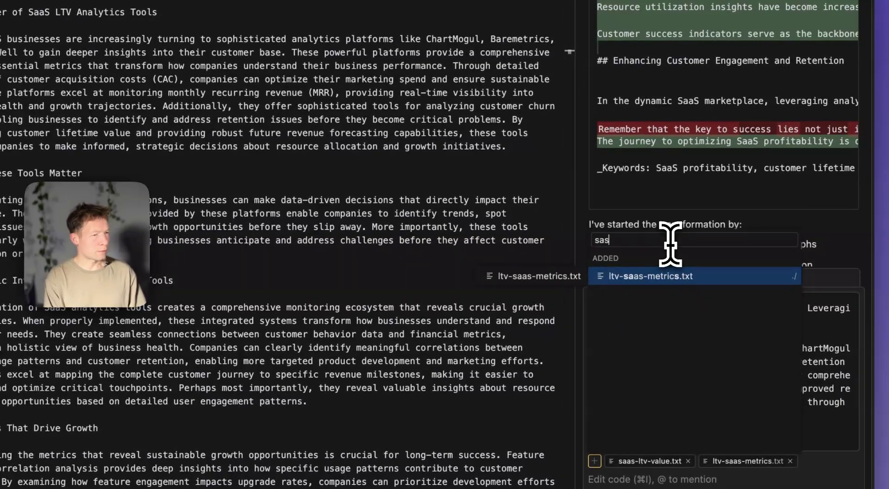
text(s)
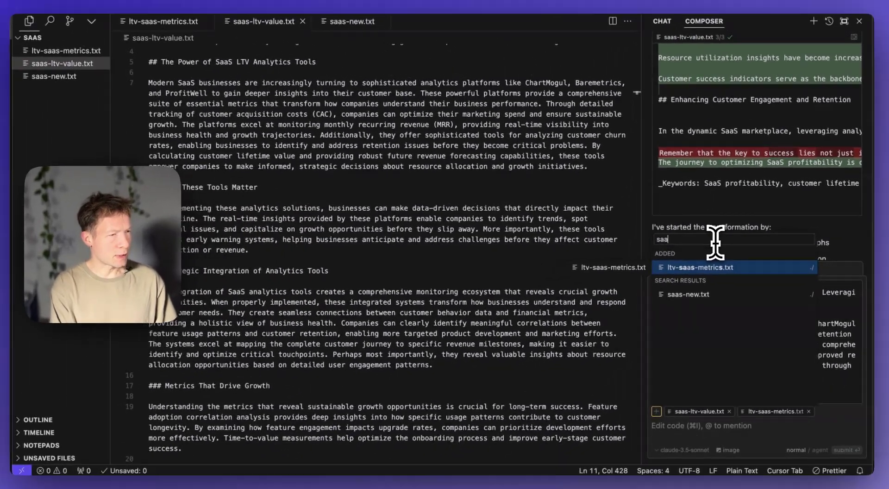
key(BackSpace)
key(BackSpace)
text(as-new)
click(689, 267)
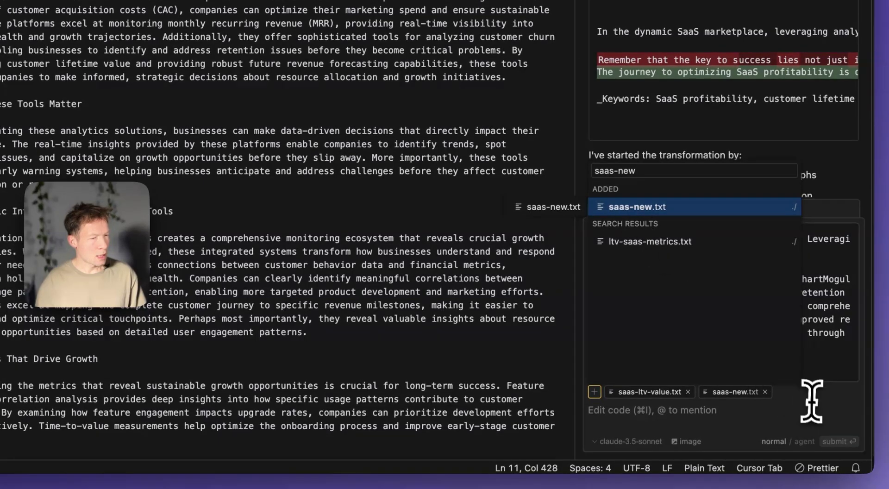
click(788, 409)
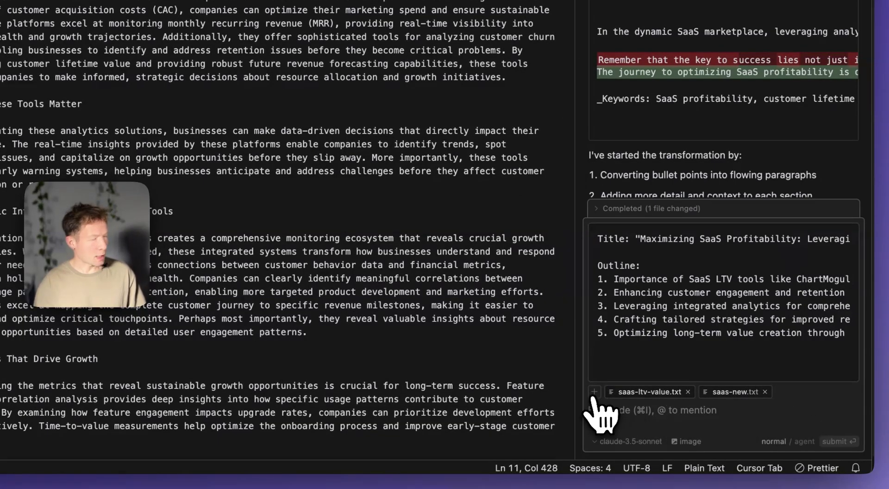
click(594, 391)
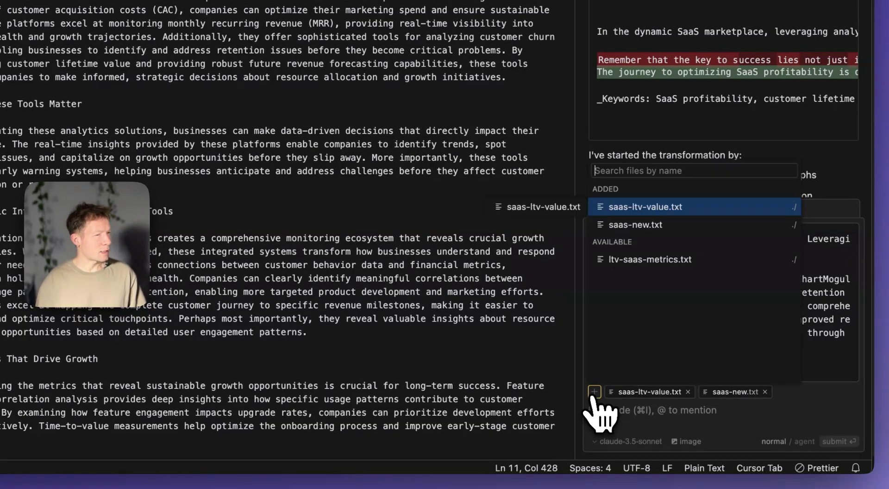
click(651, 260)
click(793, 409)
text(Using the c)
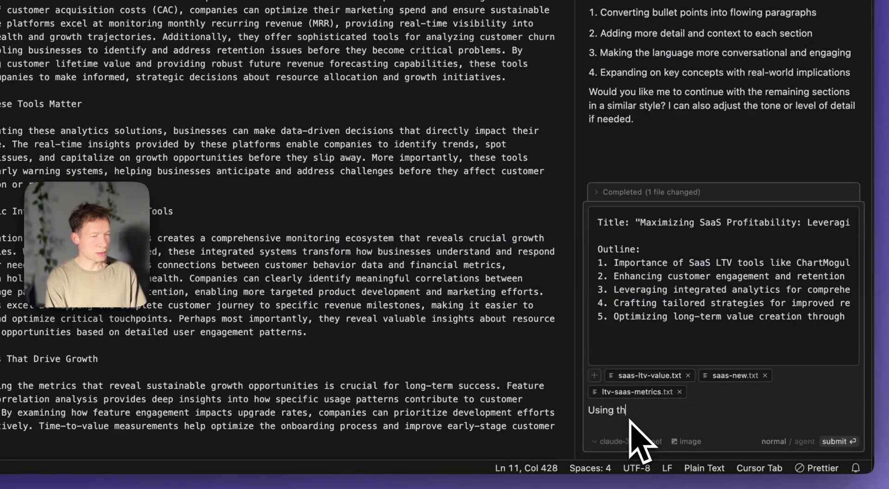
Step: Ask Composer to add all ideas from the context files missing from saas-ltv-value.txt
text(ontxt, now)
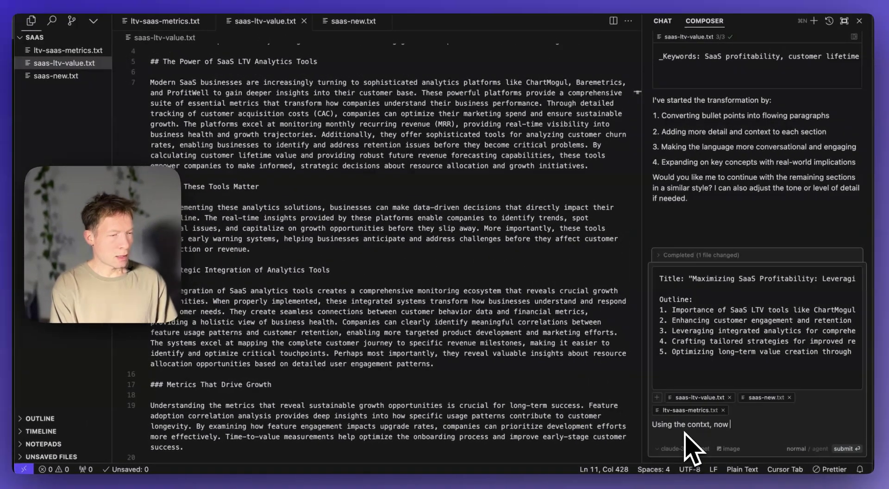
key(shift+Left)
key(shift+Left)
key(shift+Left)
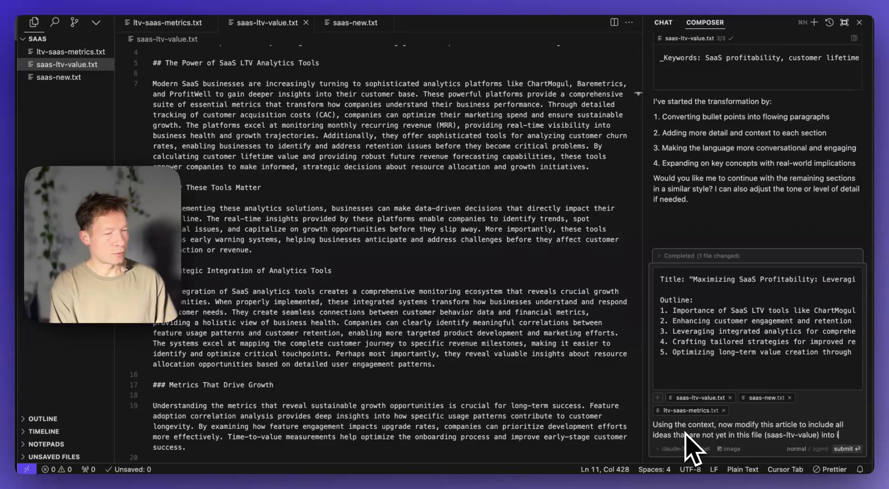
key(Return)
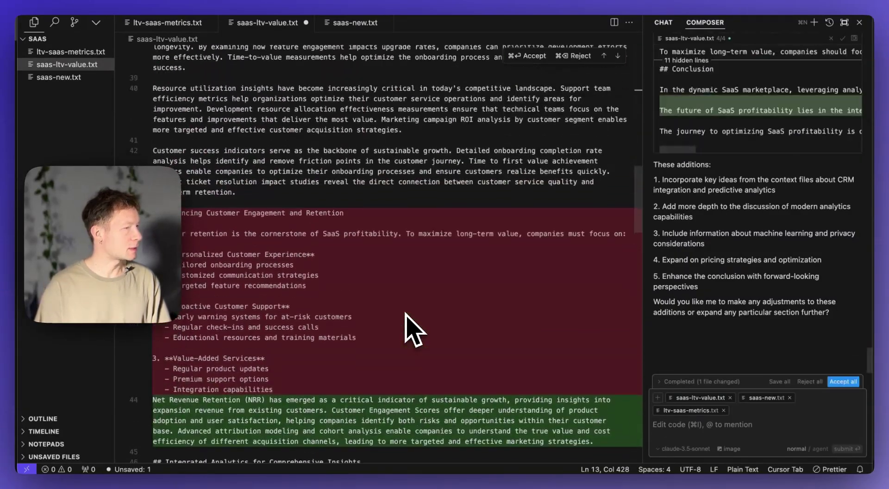
Step: Scroll through the red/green diffs in saas-ltv-value.txt, reviewing the CRM-integration additions
scroll(405, 313, down, 5)
scroll(403, 315, down, 5)
scroll(278, 288, up, 3)
scroll(232, 283, up, 5)
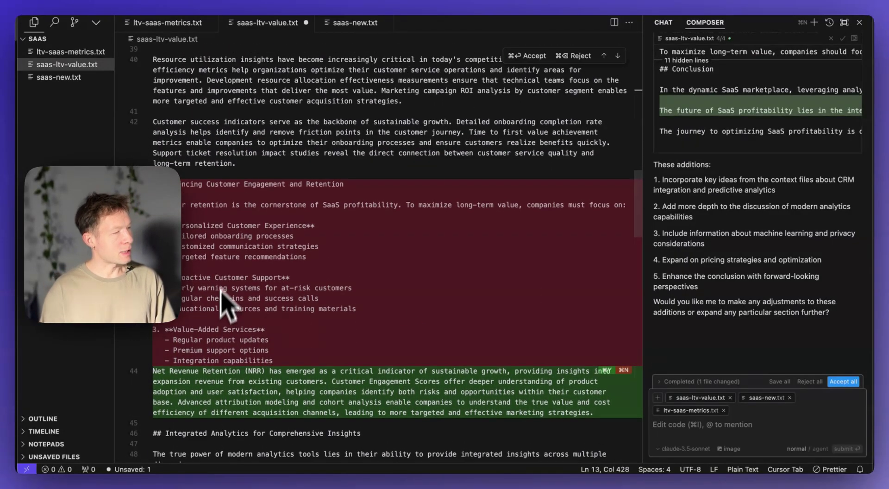
scroll(257, 350, down, 5)
scroll(258, 349, down, 2)
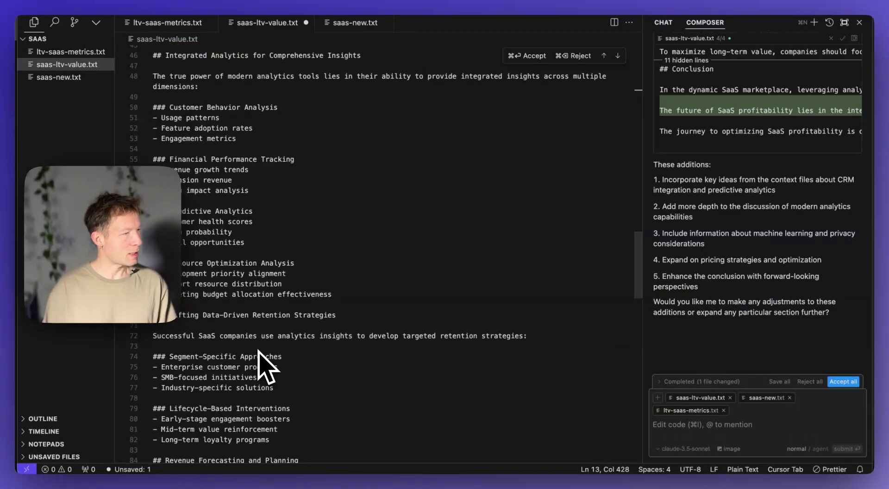
scroll(257, 349, up, 5)
scroll(259, 351, up, 15)
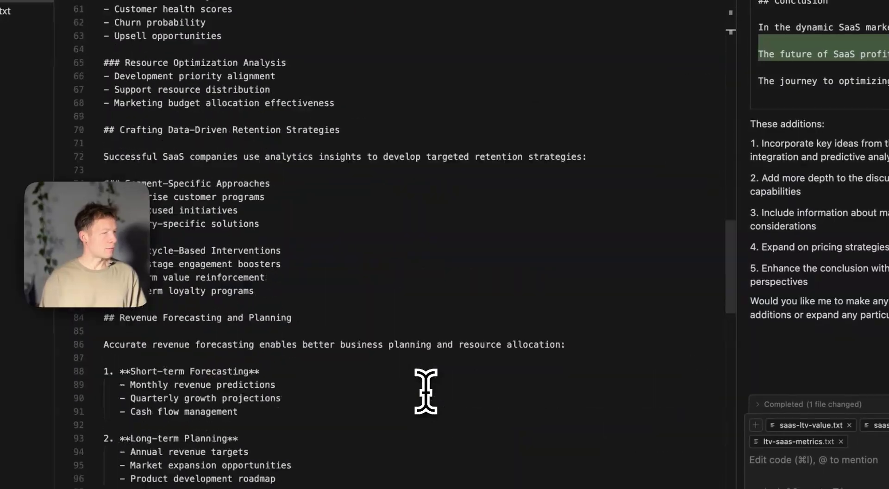
scroll(423, 389, up, 15)
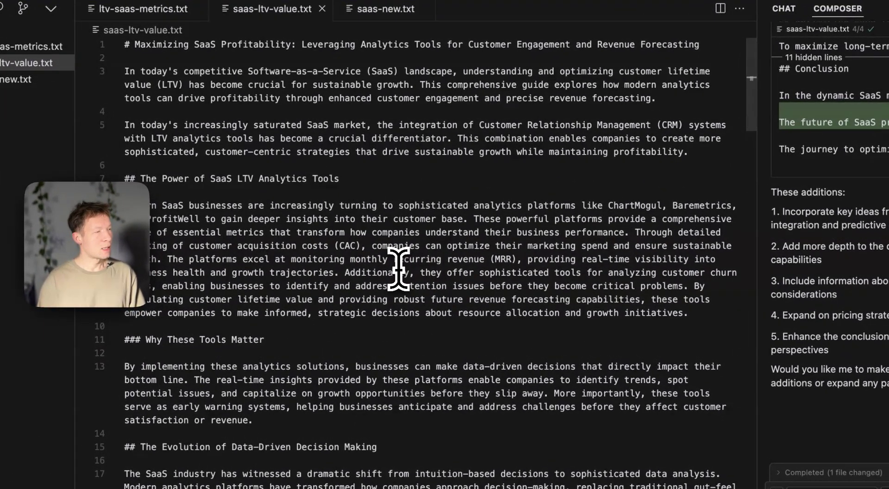
Step: Load the whole saas-ltv-value.txt article into InfraNodus Analyze Texts as pasted text
key(ctrl+a)
key(super+Tab)
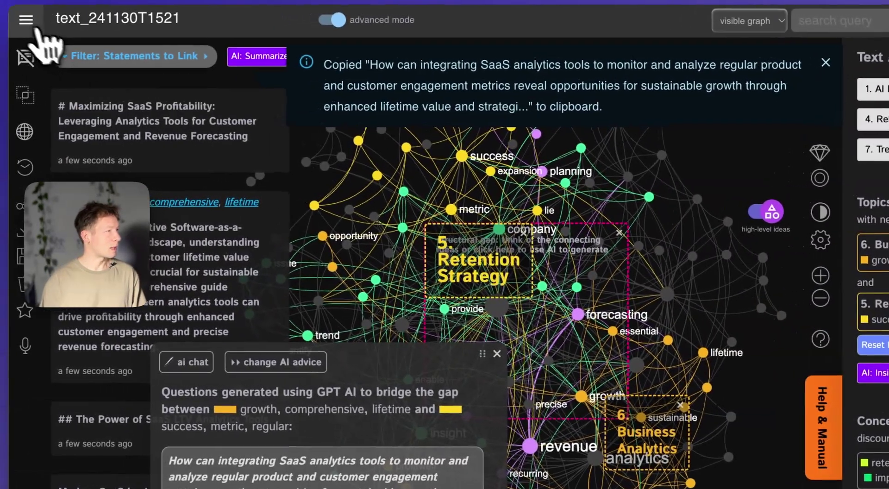
click(24, 15)
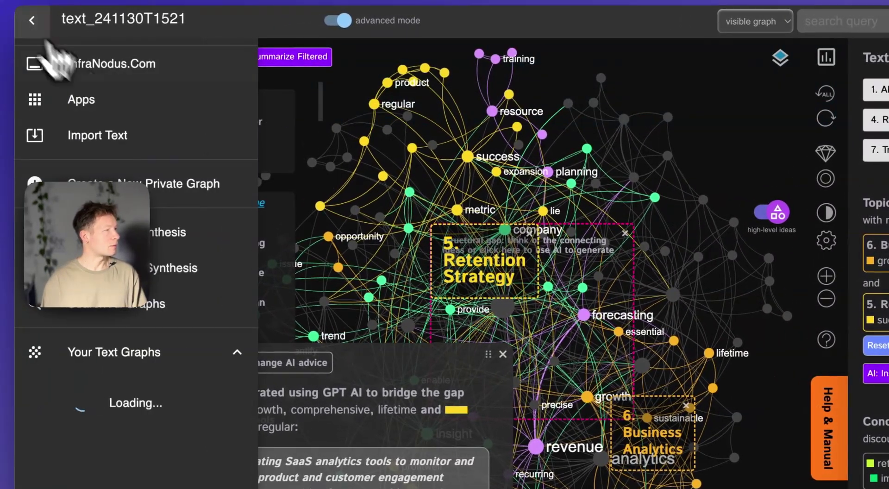
click(174, 107)
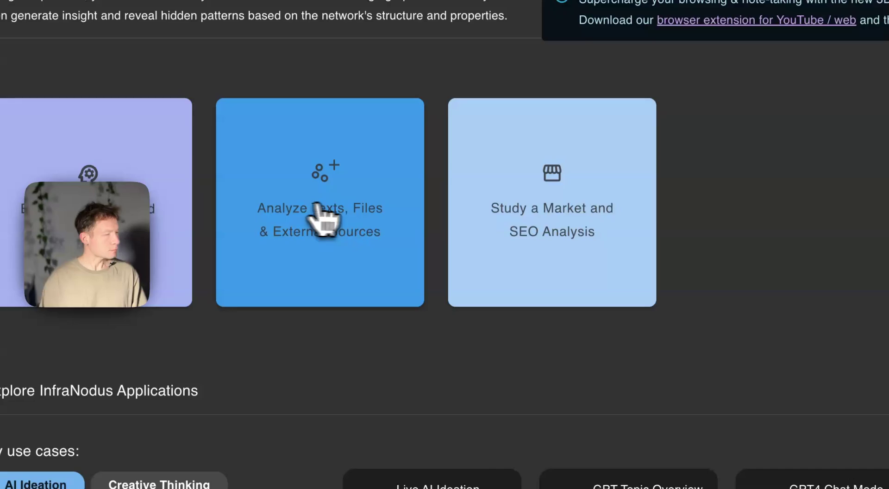
click(319, 205)
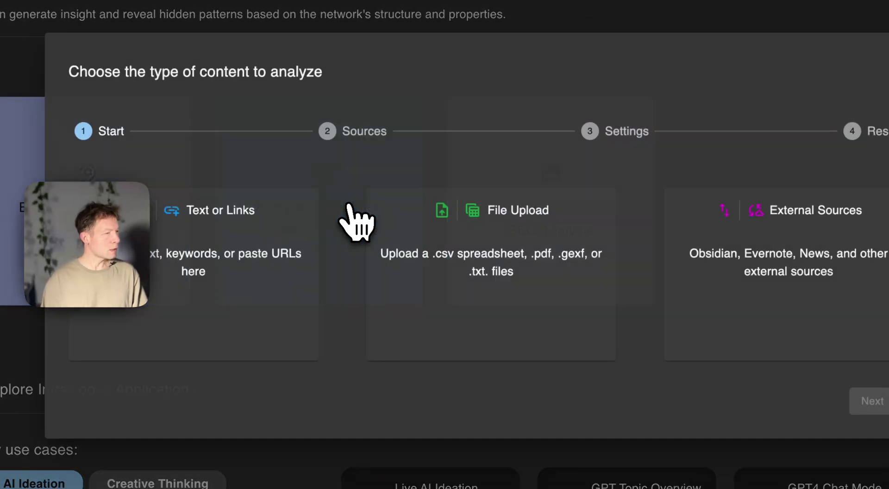
click(222, 273)
click(718, 384)
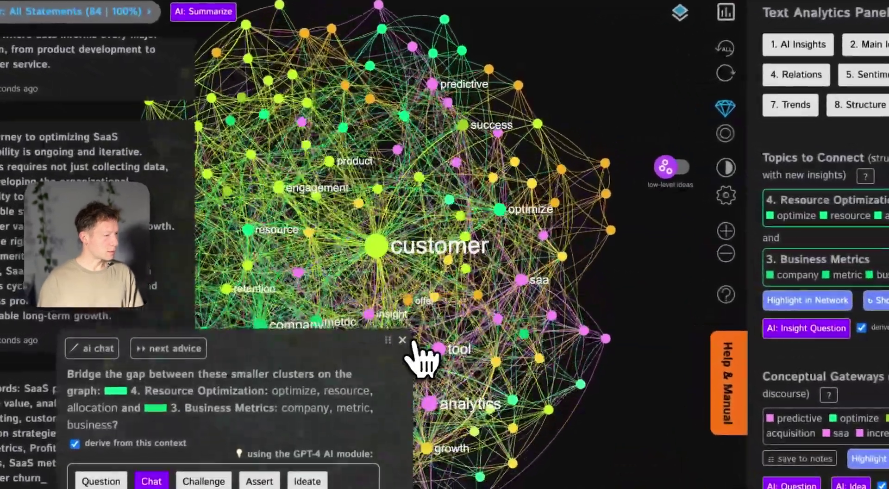
Step: Show the graph's main ideas and hide the dominant customer concept
click(402, 340)
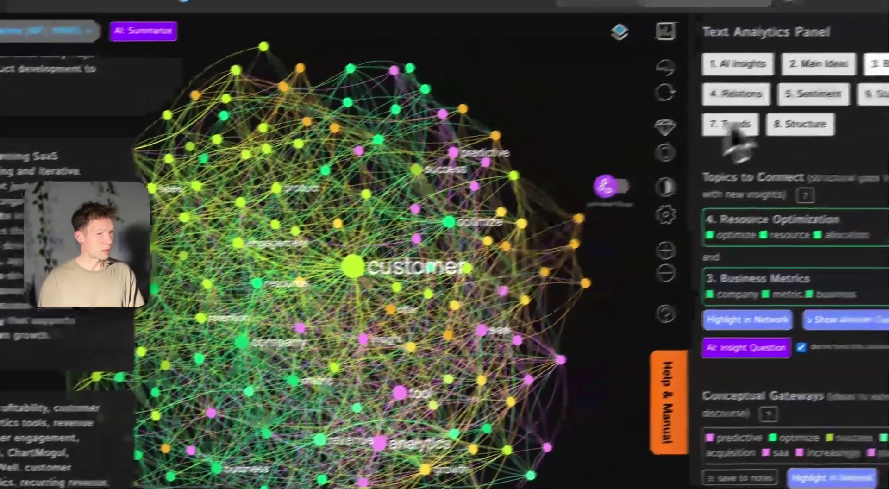
click(766, 84)
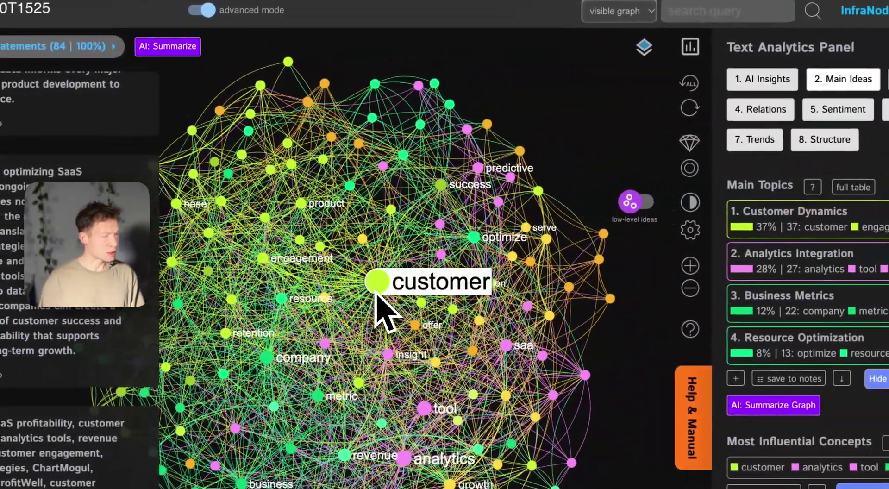
click(377, 281)
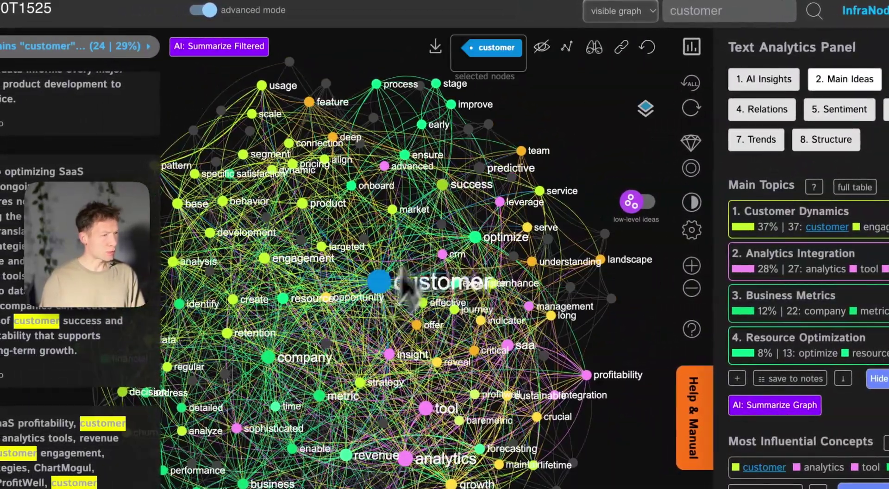
click(541, 48)
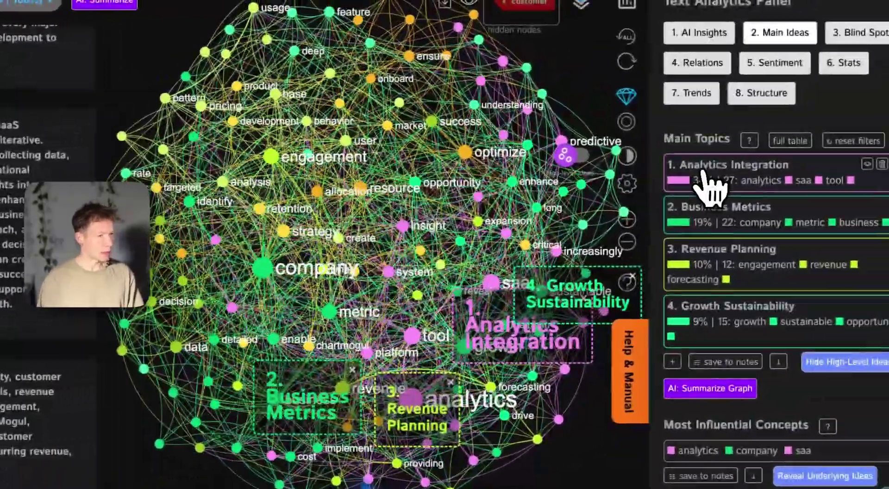
Step: Inspect the Analytics Integration, Business Metrics, Revenue Planning and Growth Sustainability topics, then expand to nine topics
click(709, 179)
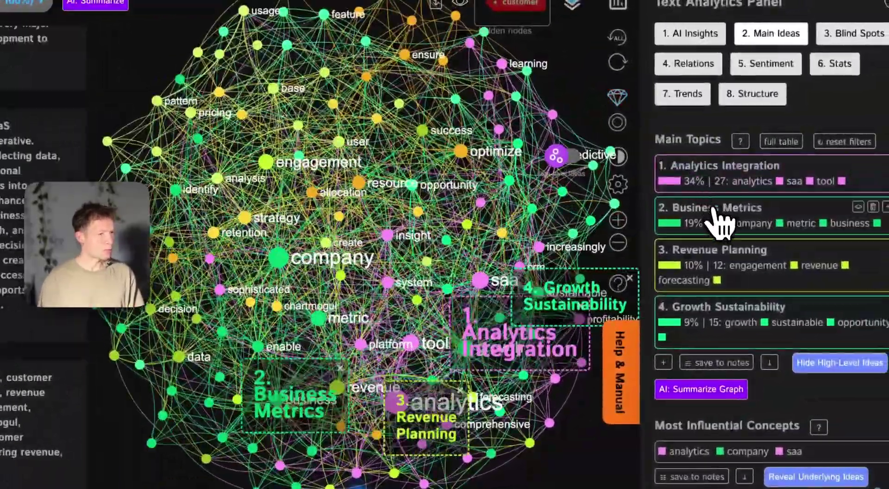
double_click(715, 208)
double_click(744, 250)
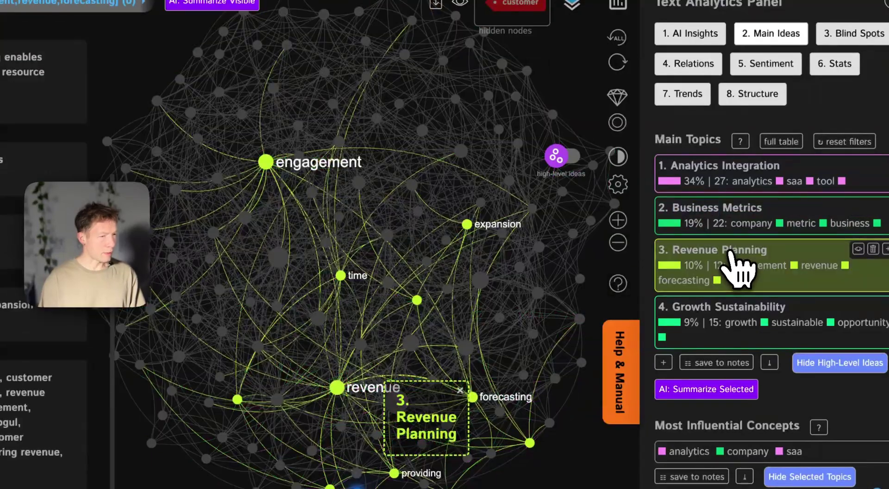
double_click(762, 323)
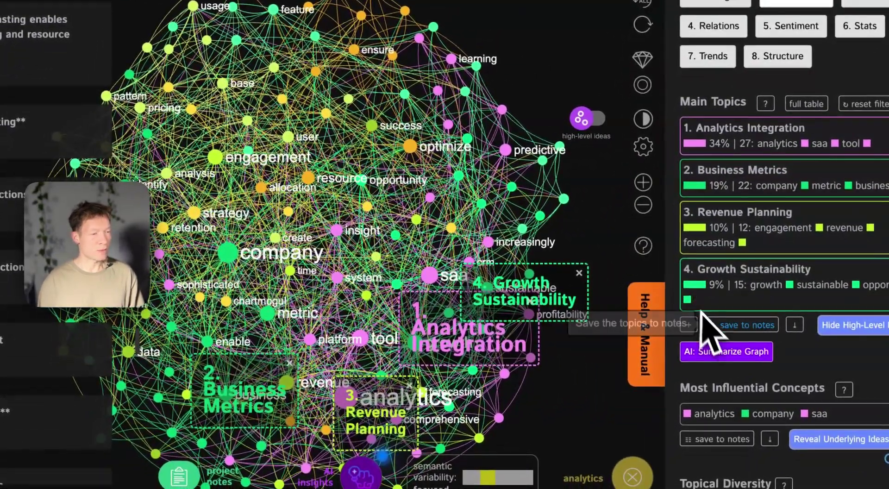
click(695, 326)
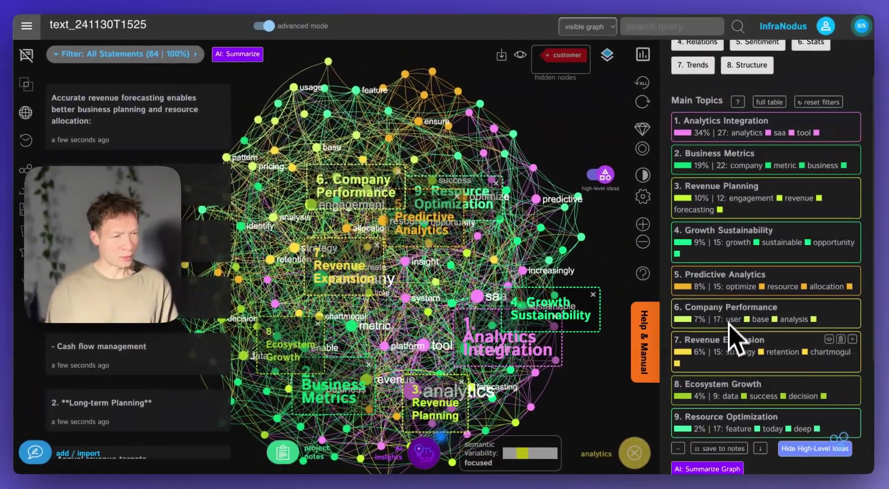
Step: Reduce the graph back to four topics and highlight the first blind-spot gap
scroll(684, 415, down, 2)
click(678, 374)
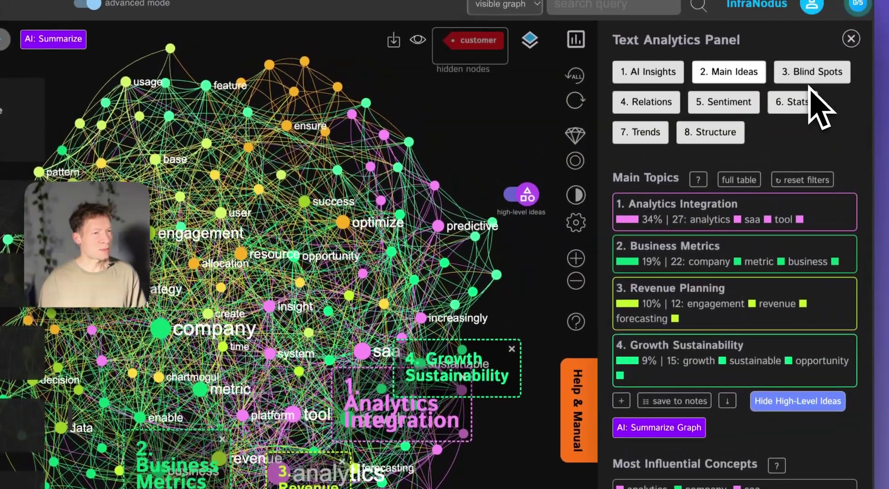
click(806, 88)
click(662, 328)
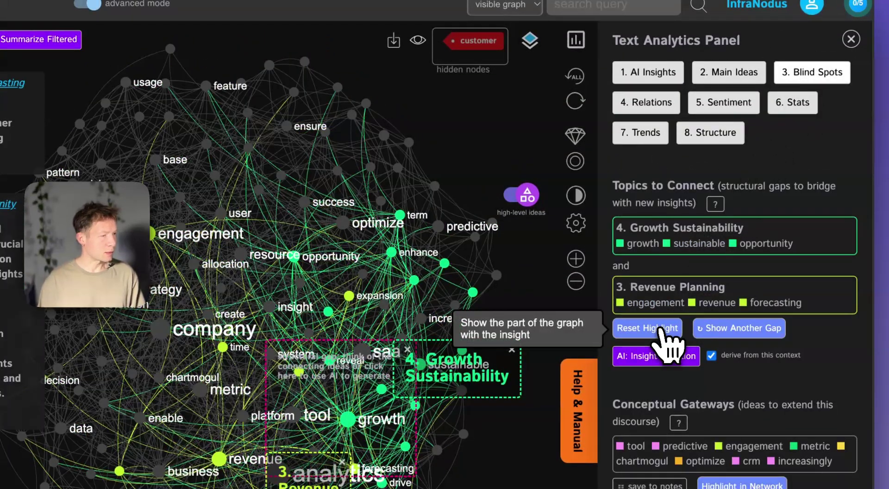
Step: Cycle to the Resource Optimization–Ecosystem Growth gap and generate an AI insight question for it
click(750, 328)
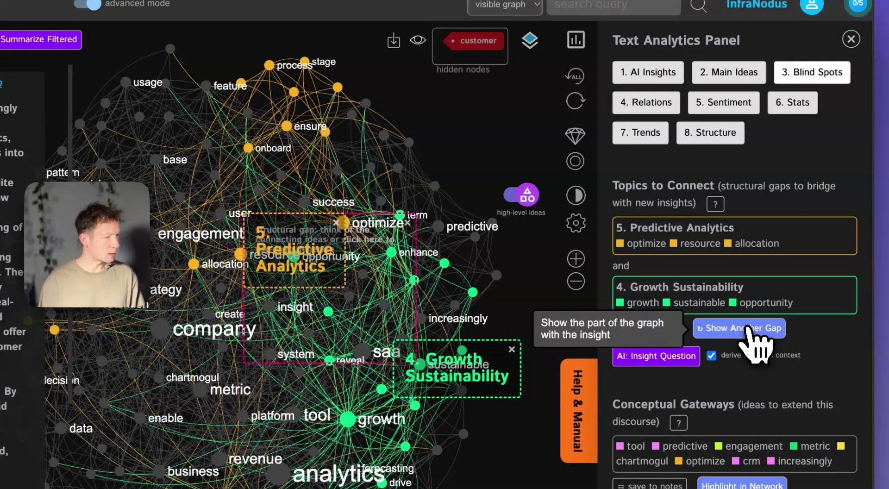
click(748, 328)
click(748, 328)
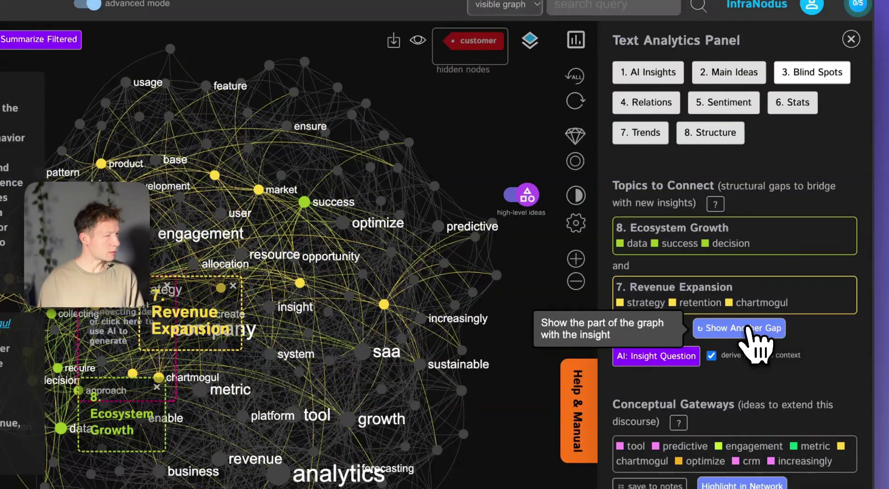
click(750, 328)
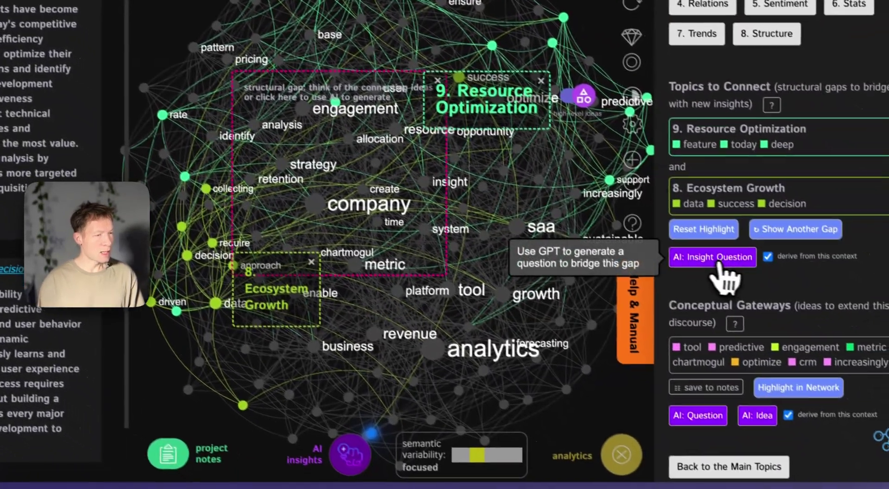
click(806, 302)
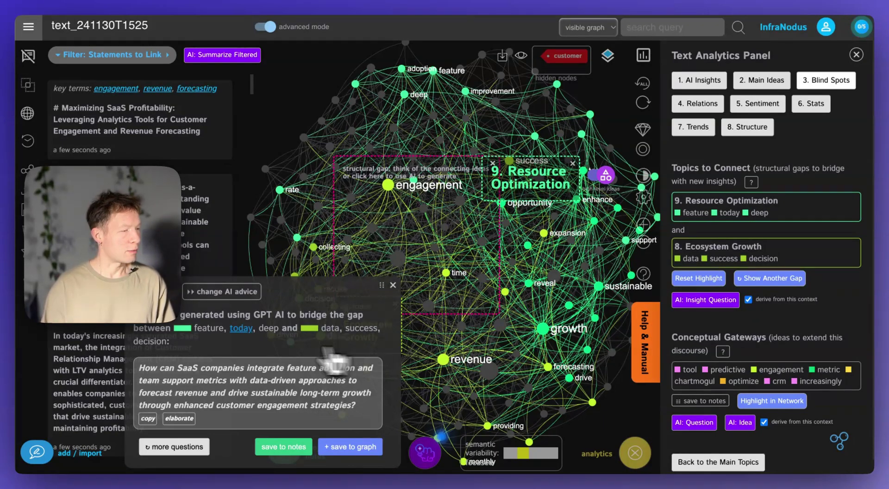
Step: Ask Composer how SaaS companies can integrate feature adoption and team support metrics with data-driven forecasting
key(super+Tab)
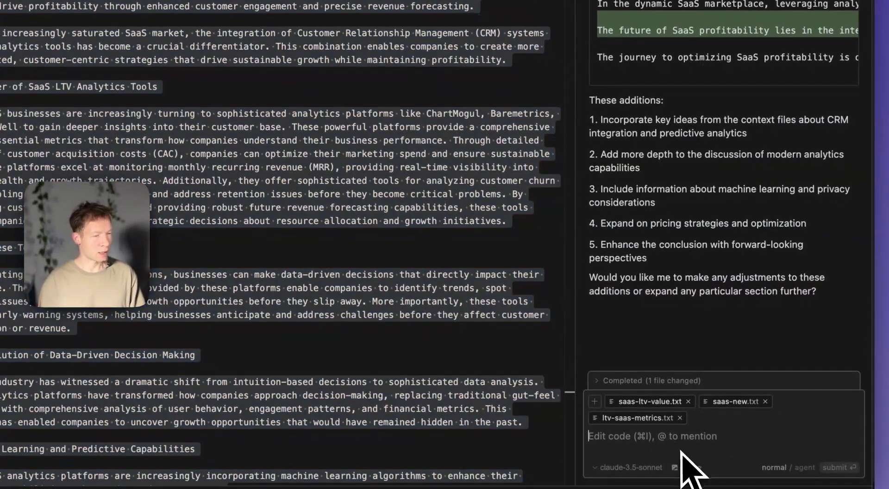
click(667, 443)
text(Add an answer to this question in the text:)
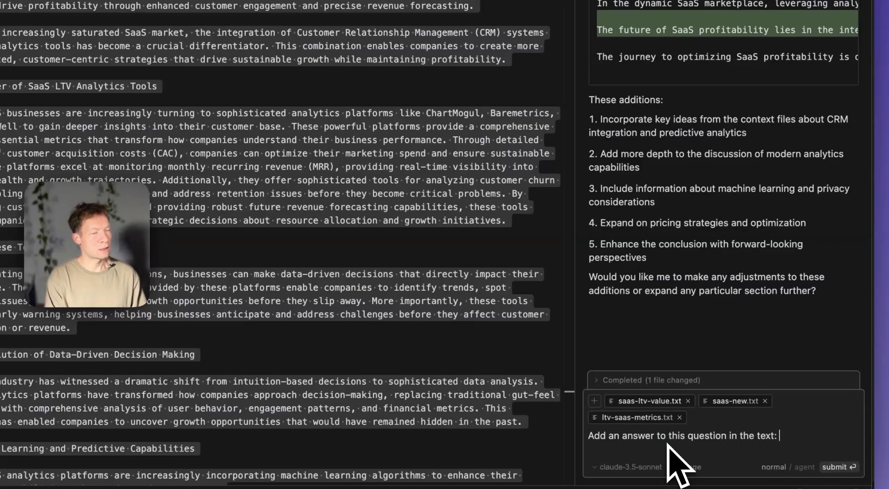
text(How can SaaS companies integrate feature adoption and team support metrics with data-driven approaches to forecast revenue and drive sustainable long-term growth through enhanced customer engagement strategies?)
key(Return)
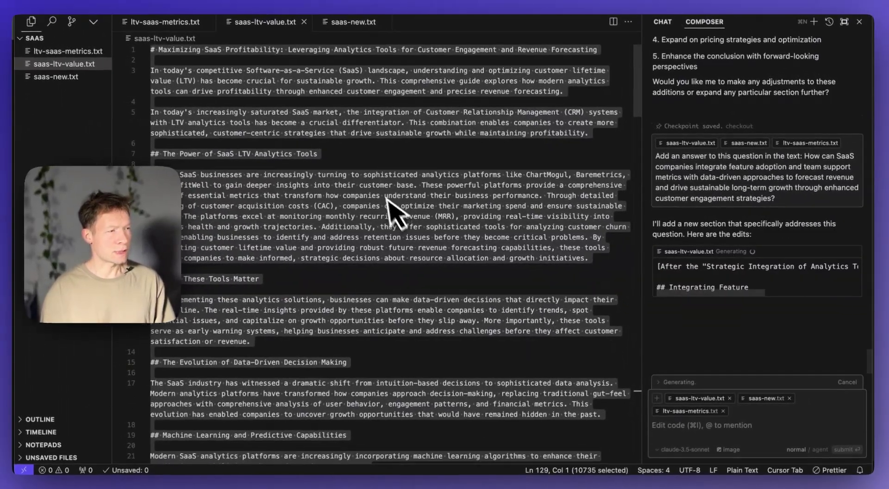
key(super+Tab)
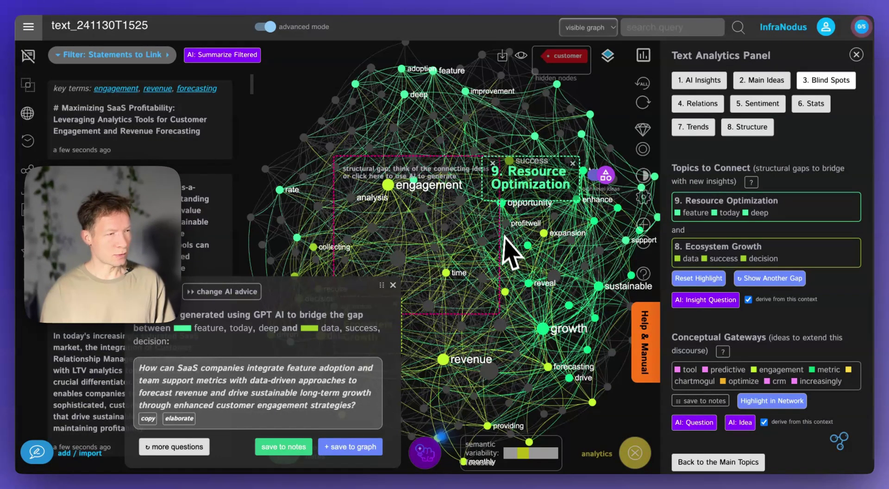
key(super+Tab)
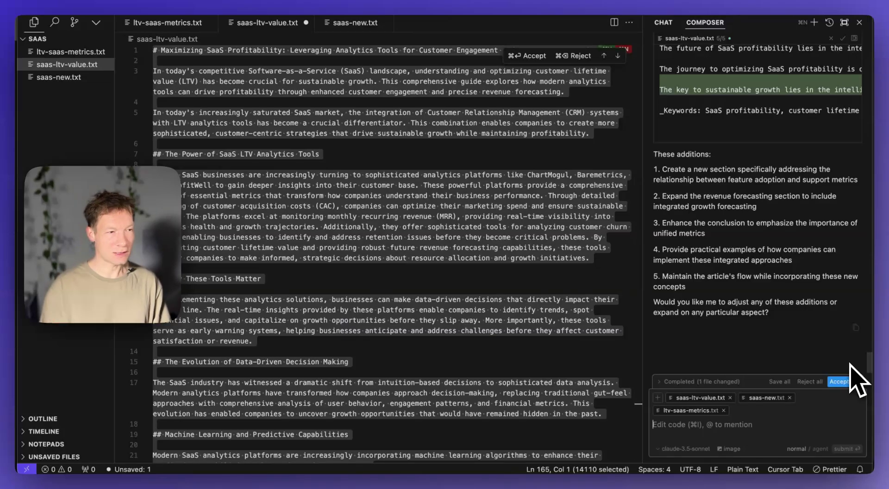
Step: Accept all of Composer's feature-adoption and growth-forecasting edits to saas-ltv-value.txt
scroll(740, 302, up, 5)
scroll(736, 294, down, 5)
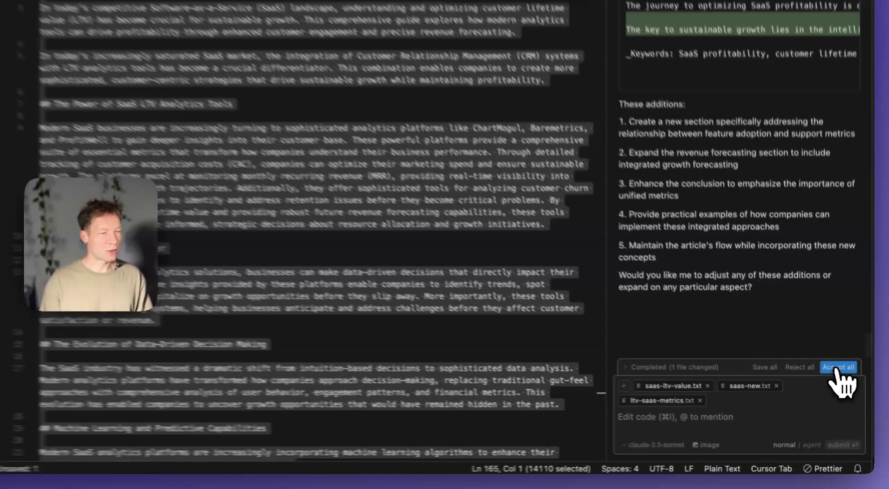
click(843, 381)
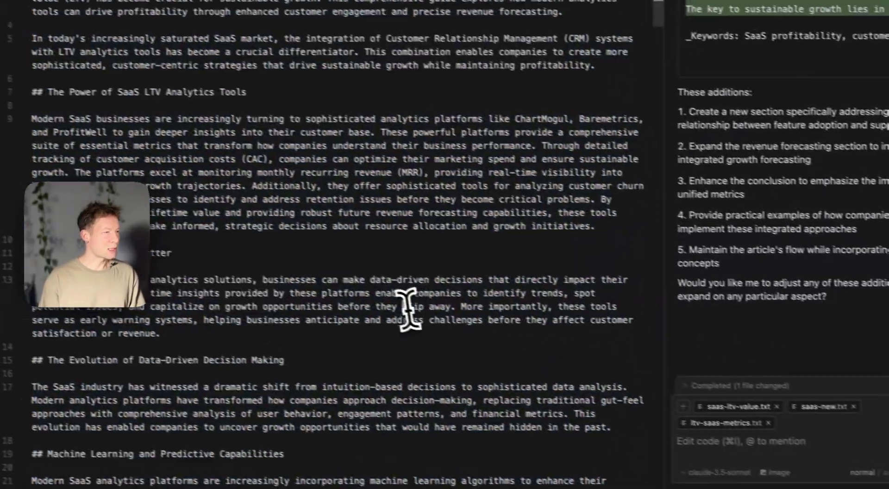
Step: Review the updated article from its title at the top of the file
scroll(407, 297, down, 5)
scroll(452, 370, up, 5)
scroll(452, 366, up, 5)
scroll(452, 361, up, 5)
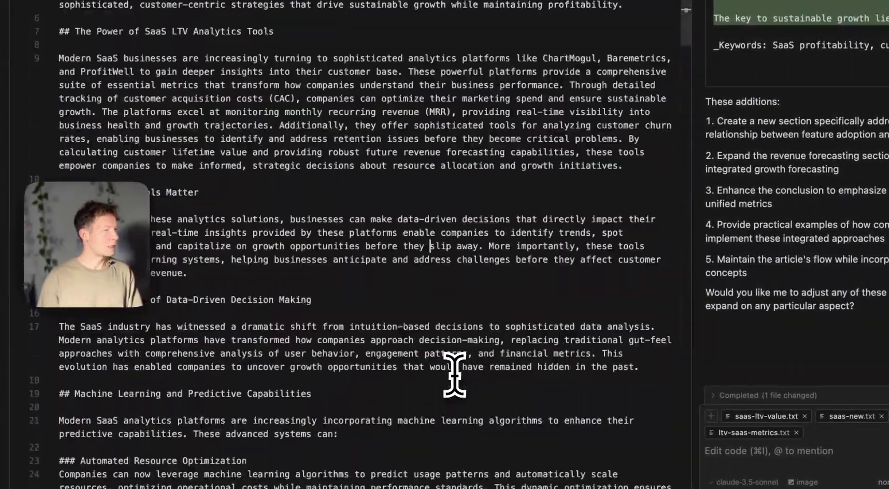
scroll(435, 352, up, 5)
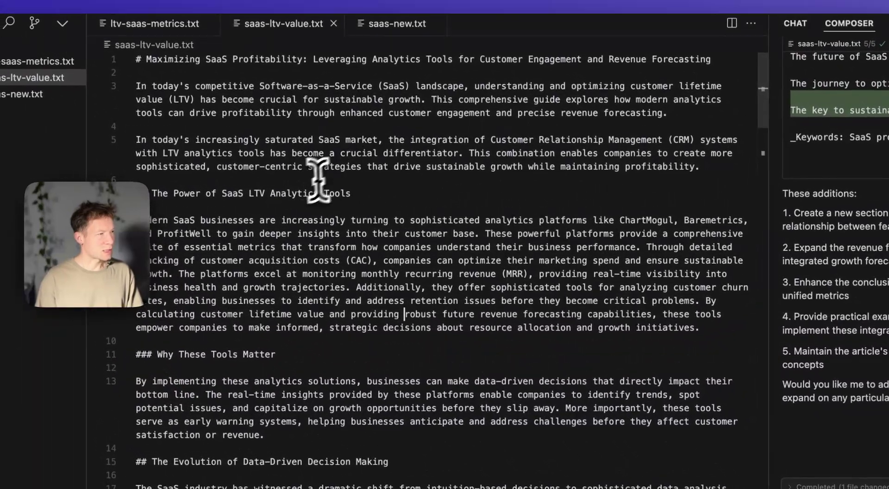
double_click(252, 60)
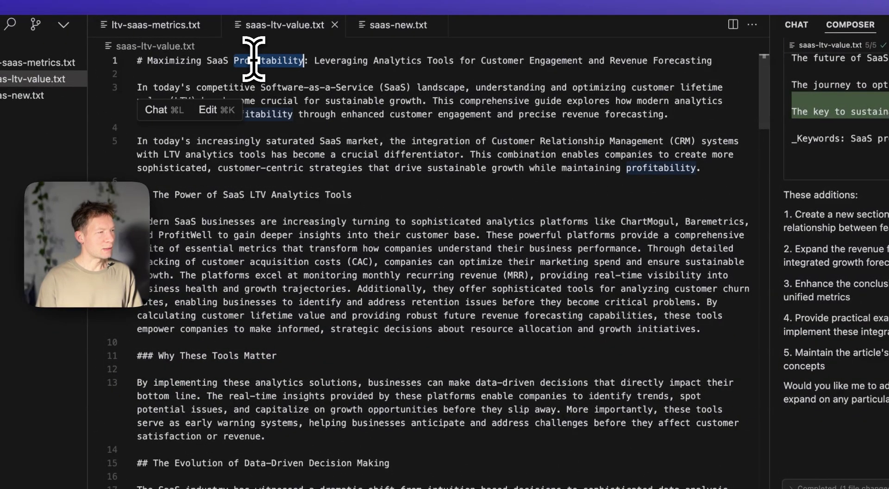
click(342, 275)
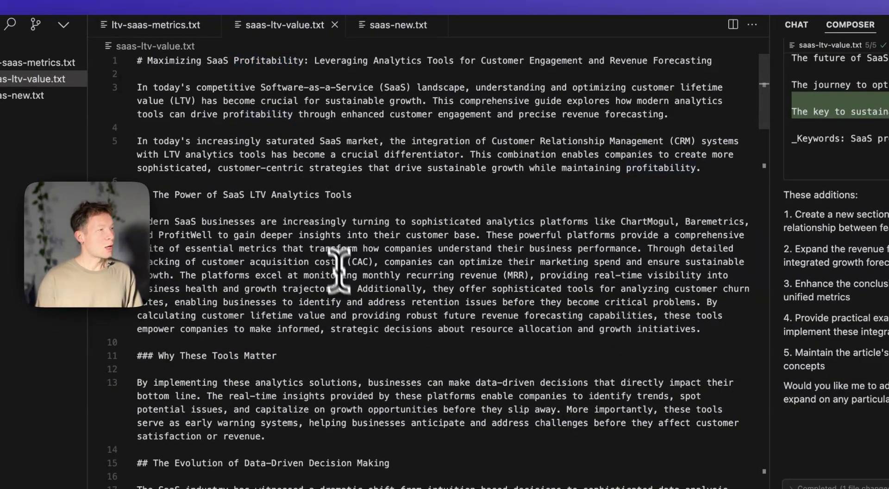